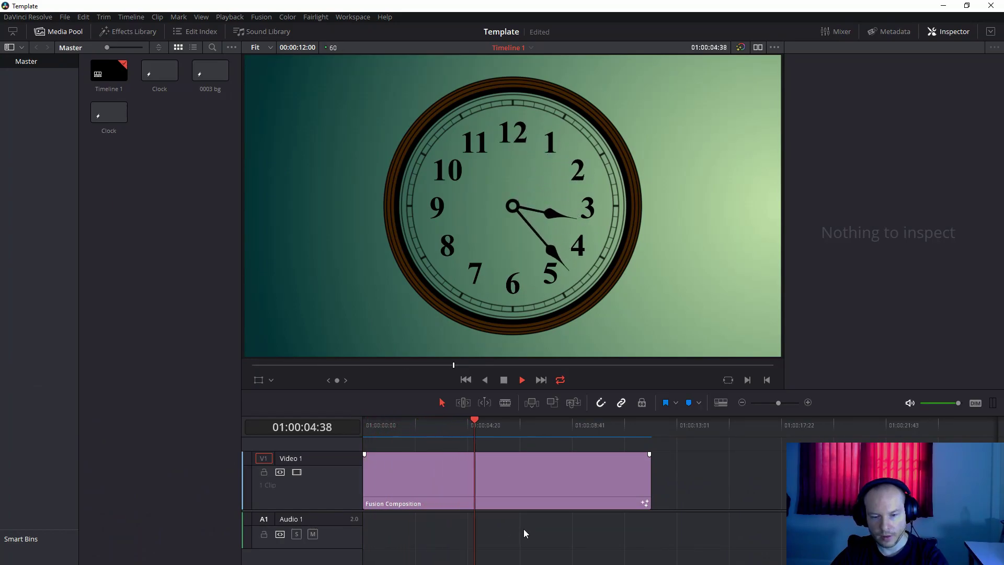
- Stop the clock playback with Space and switch to the Fusion page with Shift+5
key(space)
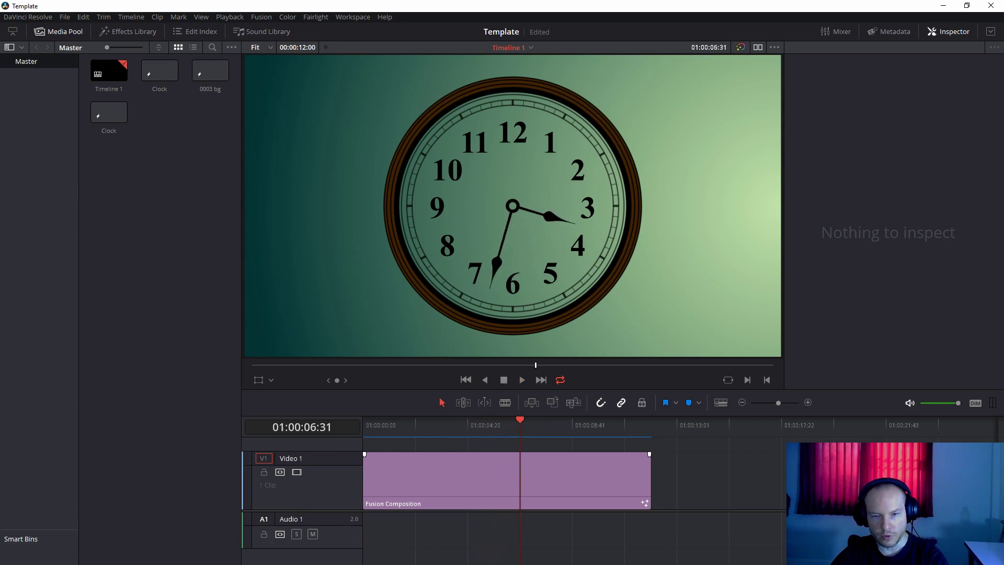
key(shift+5)
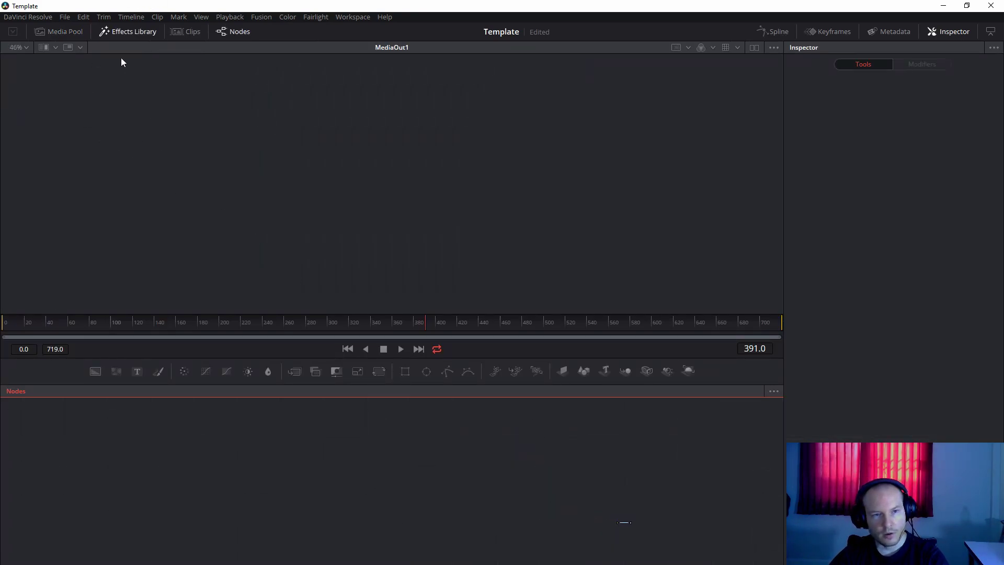
- Add the AnalogClock template to the nodes, wire Group1 to MediaOut1, and scrub to frame 0
click(139, 36)
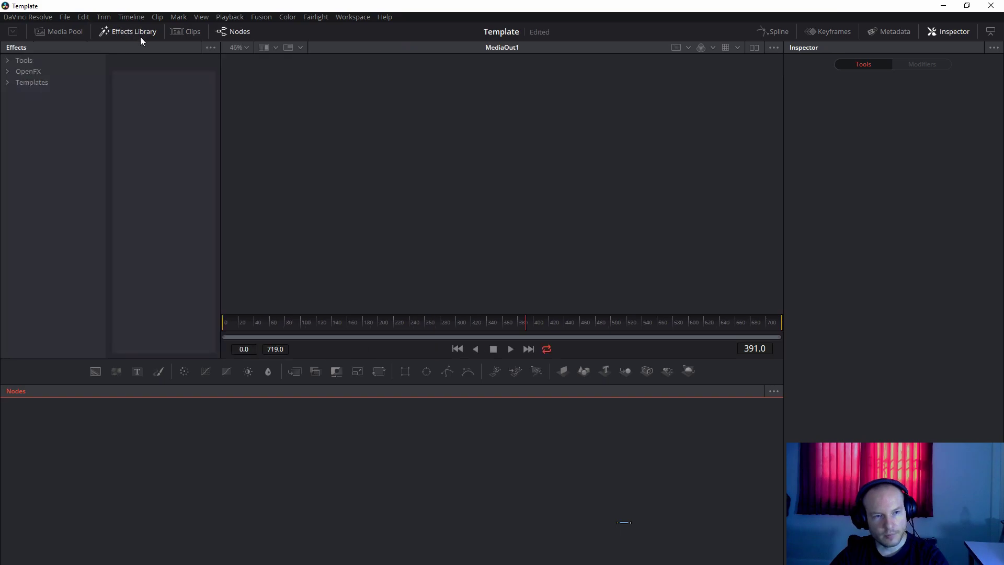
click(6, 84)
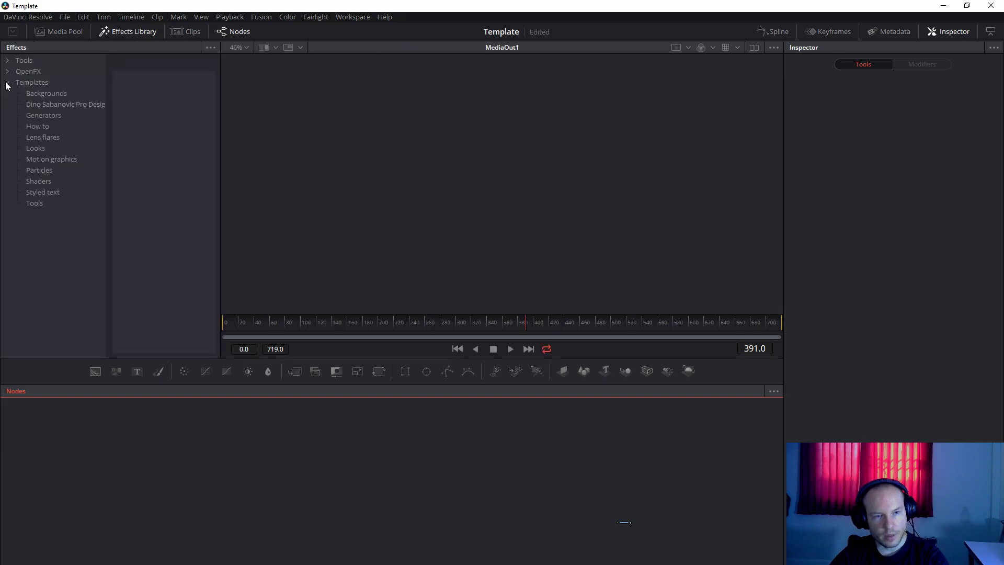
click(49, 104)
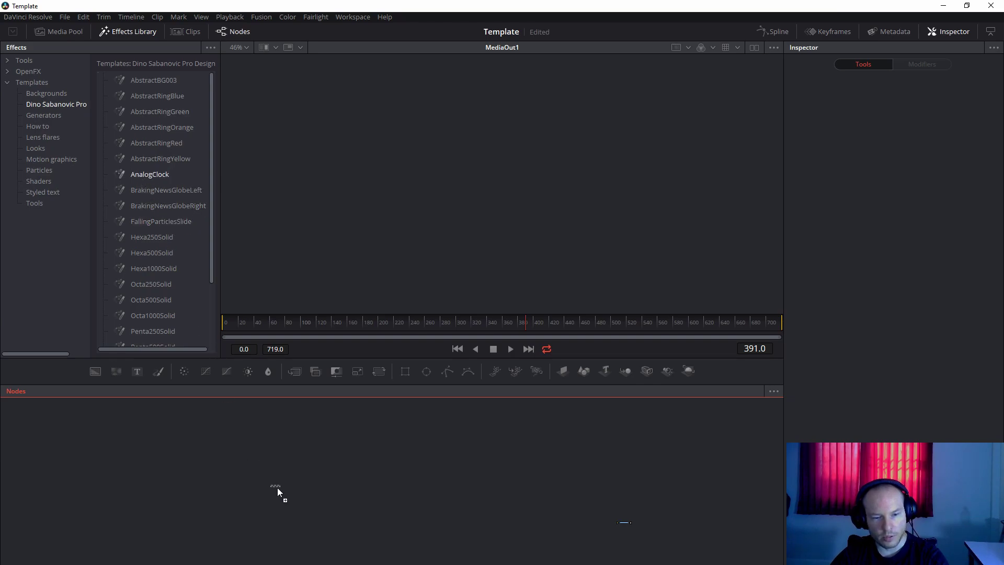
drag(277, 492, 277, 491)
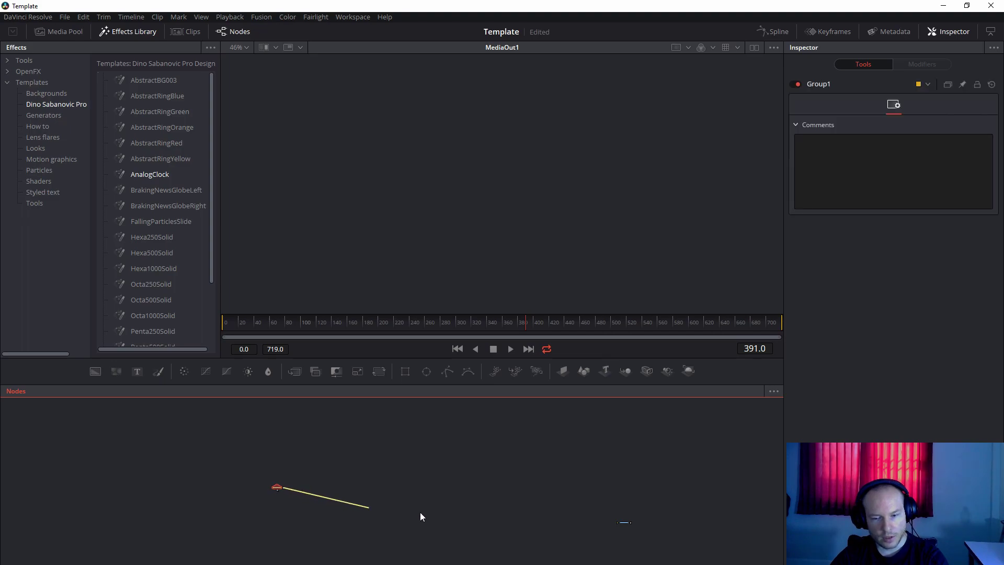
drag(420, 516, 625, 524)
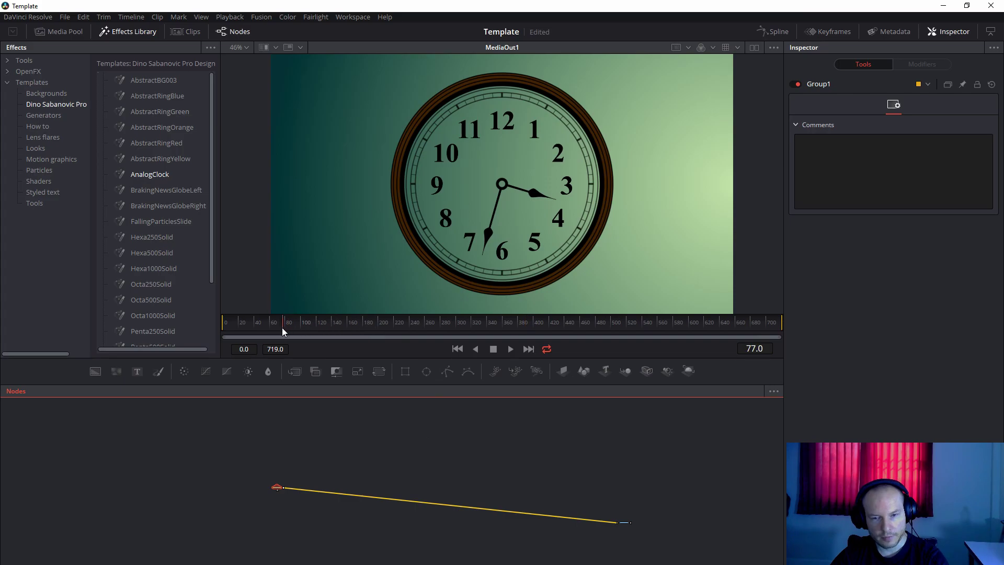
drag(283, 329, 224, 330)
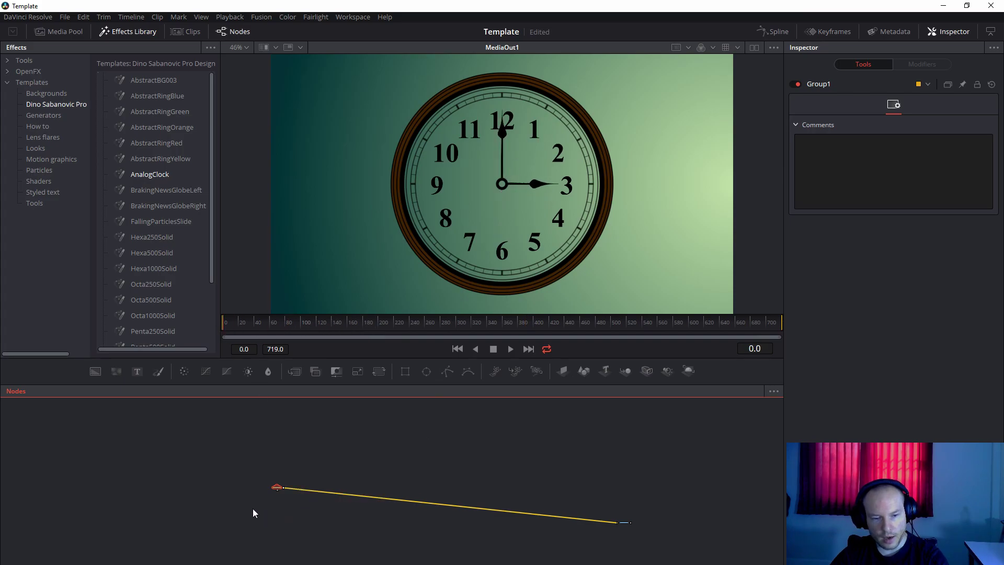
scroll(252, 508, up, 1)
- Ungroup Group1 into its individual nodes and close the Effects Library
right_click(288, 482)
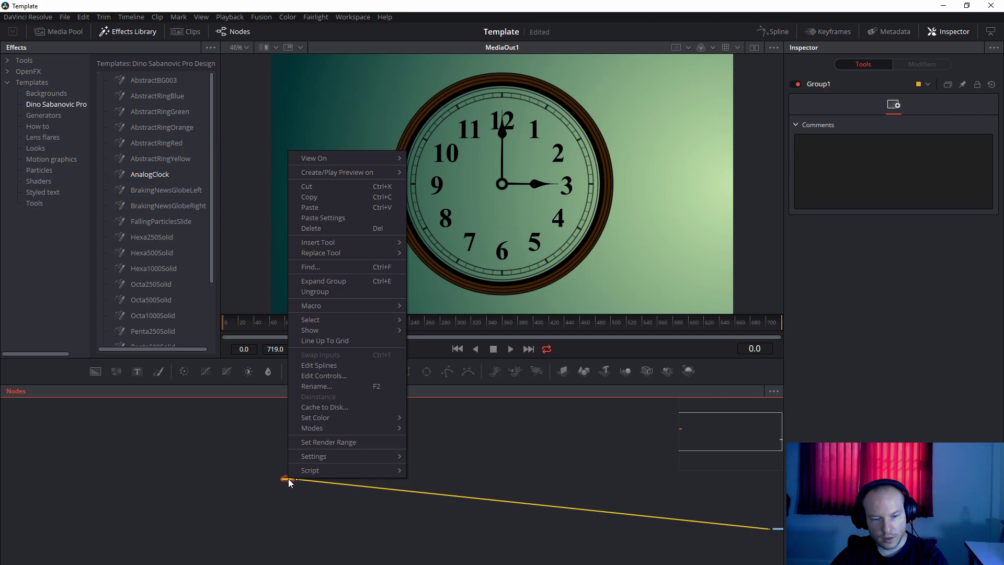
click(319, 293)
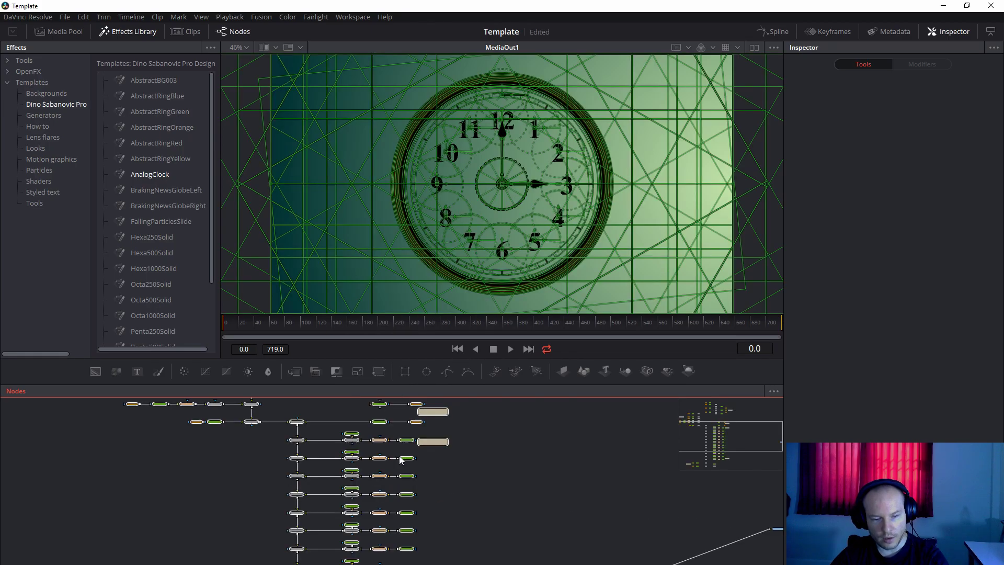
mouse_move(357, 515)
mouse_down()
mouse_move(554, 482)
mouse_move(504, 392)
mouse_move(539, 437)
mouse_move(610, 423)
mouse_up()
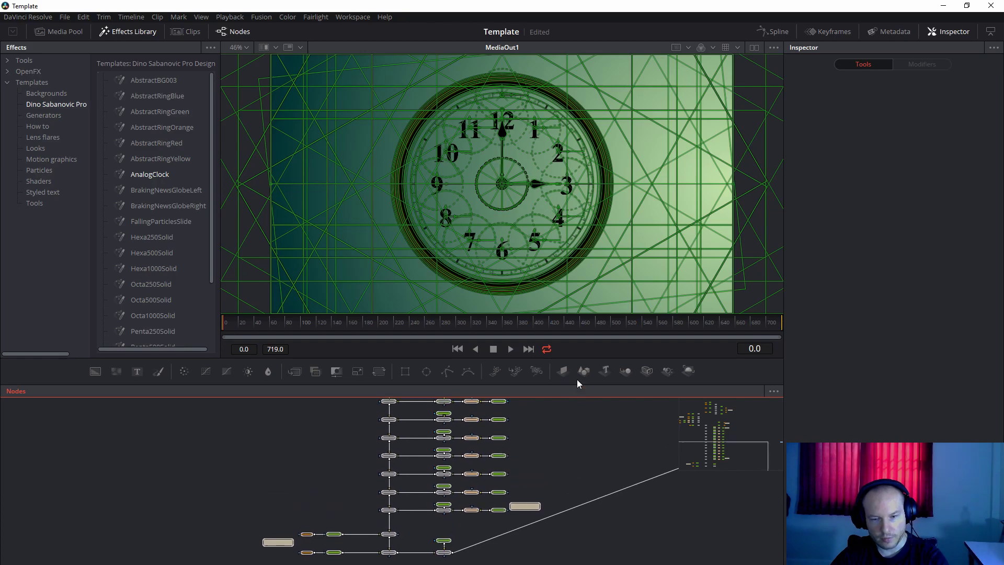
key(ctrl+shift+1)
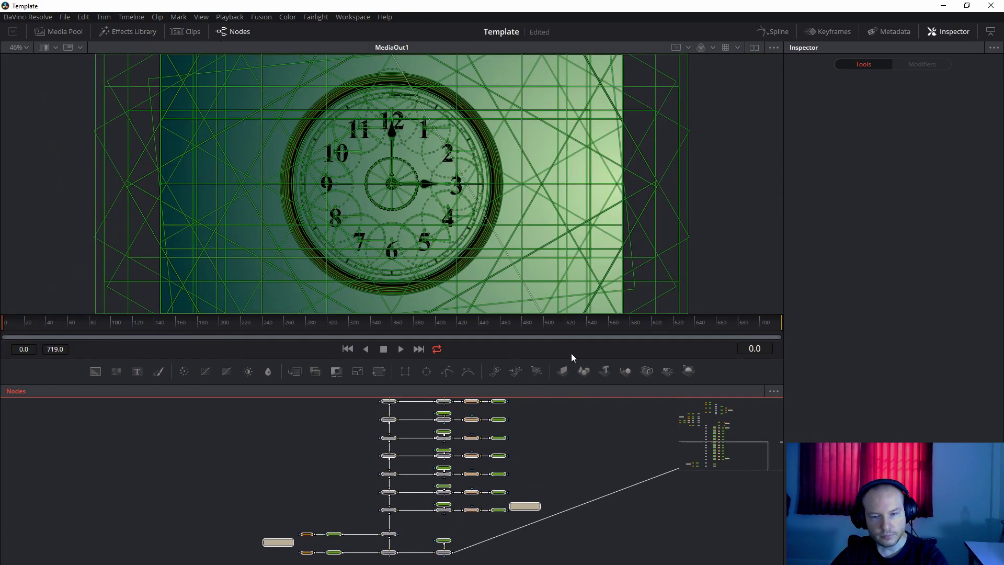
- Enlarge the node graph and pan through the upper, needle and BrownRingsColor nodes
drag(583, 298, 588, 142)
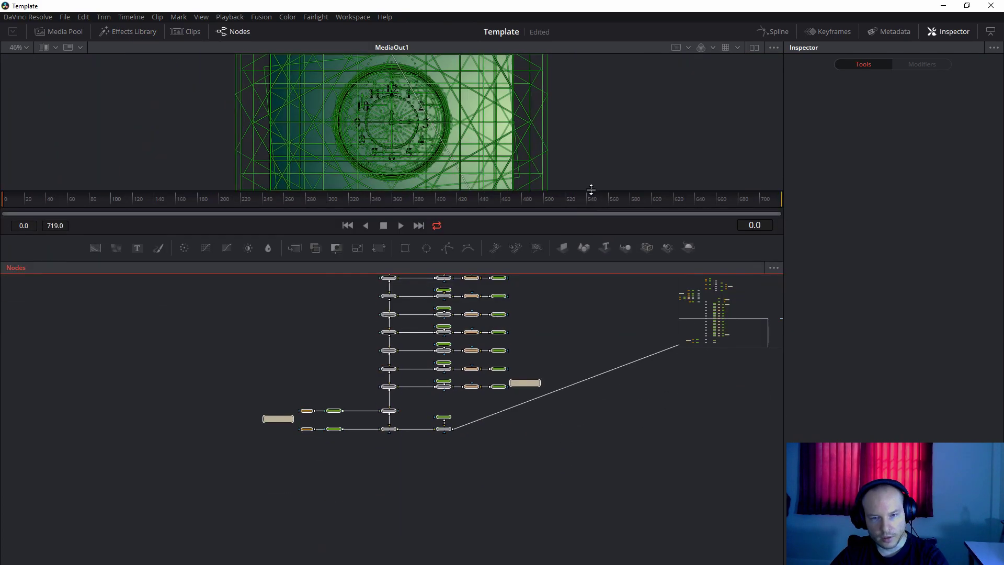
mouse_move(552, 304)
mouse_down()
mouse_move(561, 353)
mouse_move(549, 475)
mouse_move(569, 533)
mouse_move(607, 469)
mouse_move(578, 439)
mouse_move(582, 429)
mouse_up()
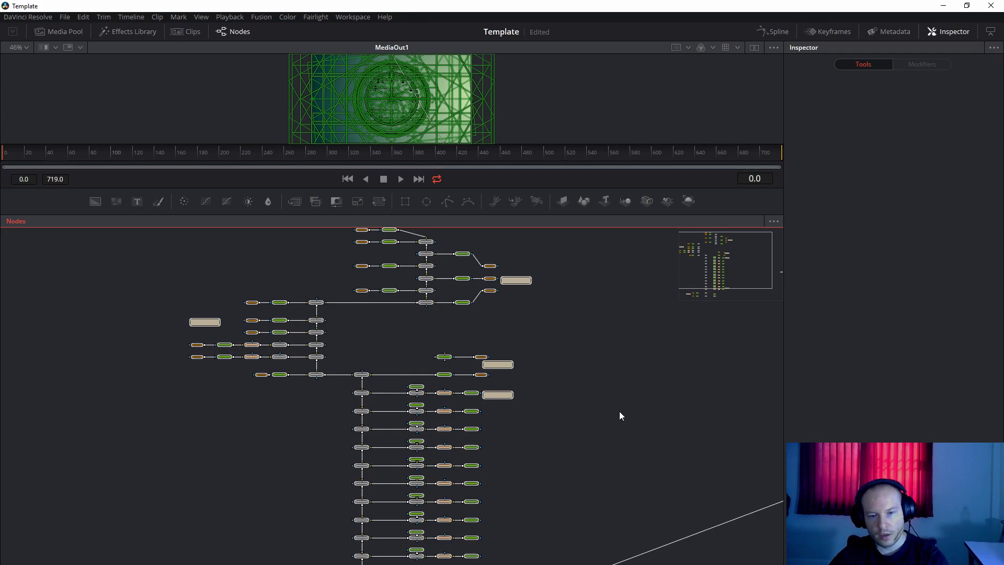
drag(609, 433, 630, 361)
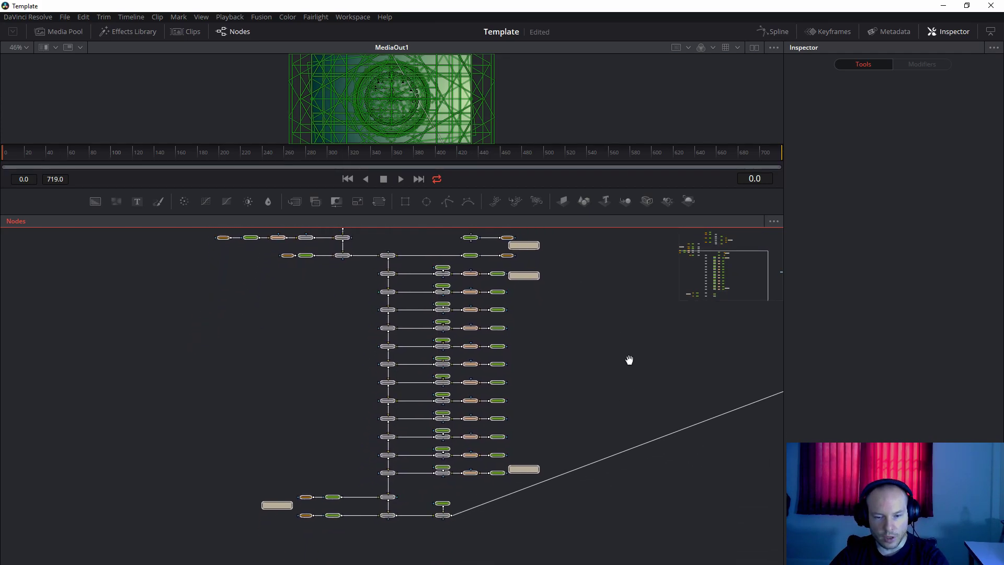
scroll(618, 434, up, 2)
scroll(594, 437, up, 3)
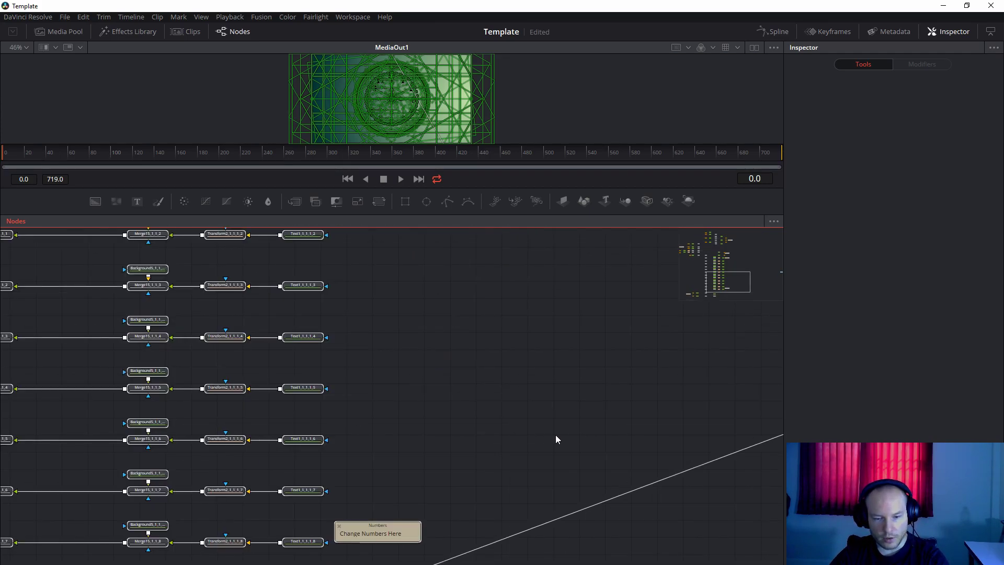
drag(470, 441, 687, 319)
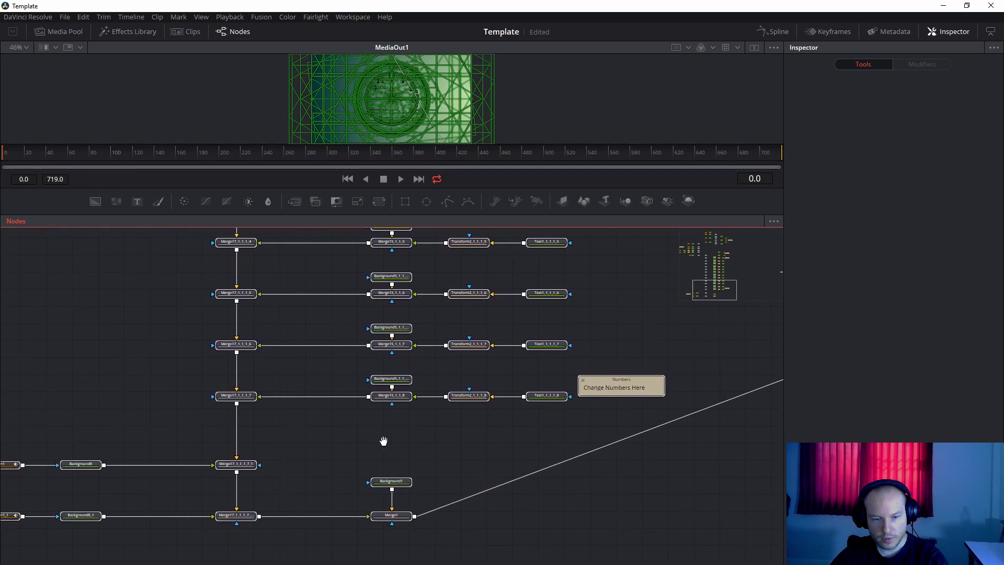
drag(26, 468, 269, 454)
scroll(269, 454, up, 5)
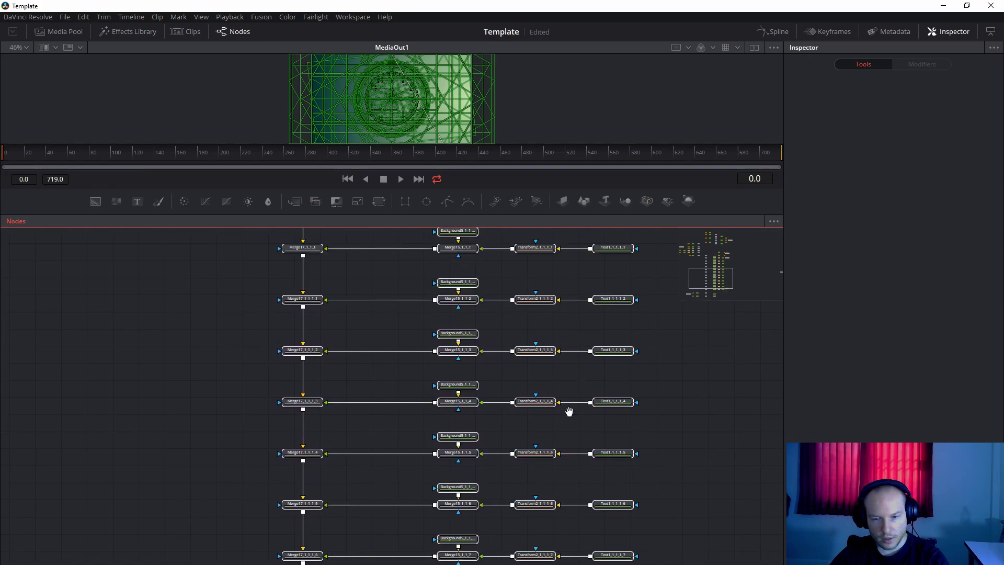
scroll(567, 411, down, 3)
scroll(512, 343, down, 3)
scroll(685, 429, left, 3)
scroll(680, 403, left, 3)
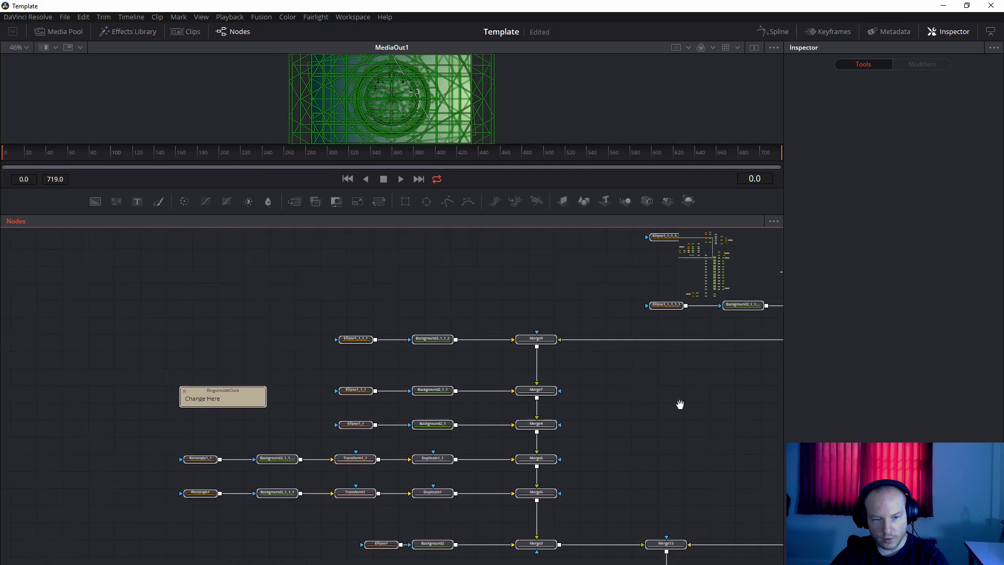
scroll(706, 408, down, 3)
scroll(573, 447, right, 5)
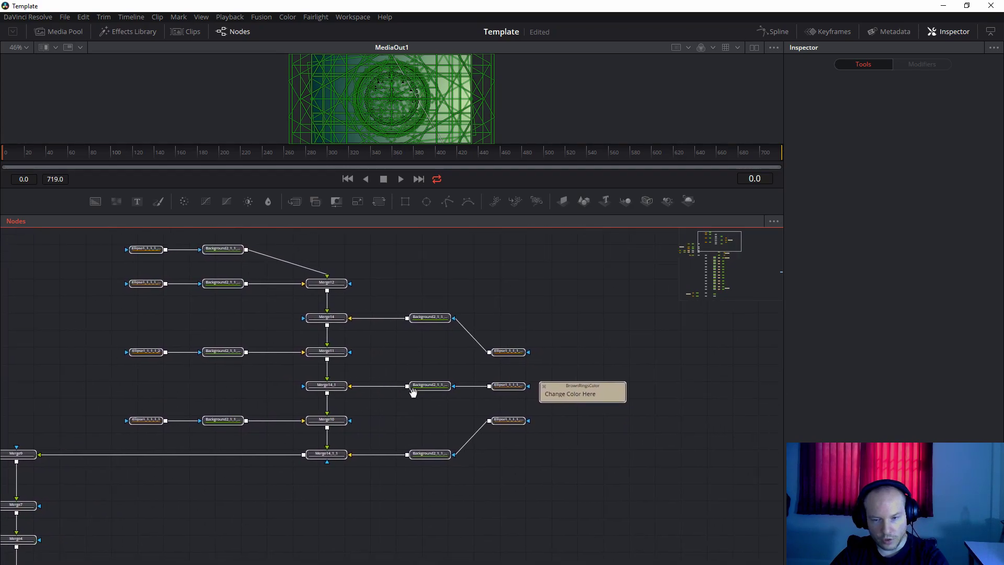
scroll(410, 385, right, 1)
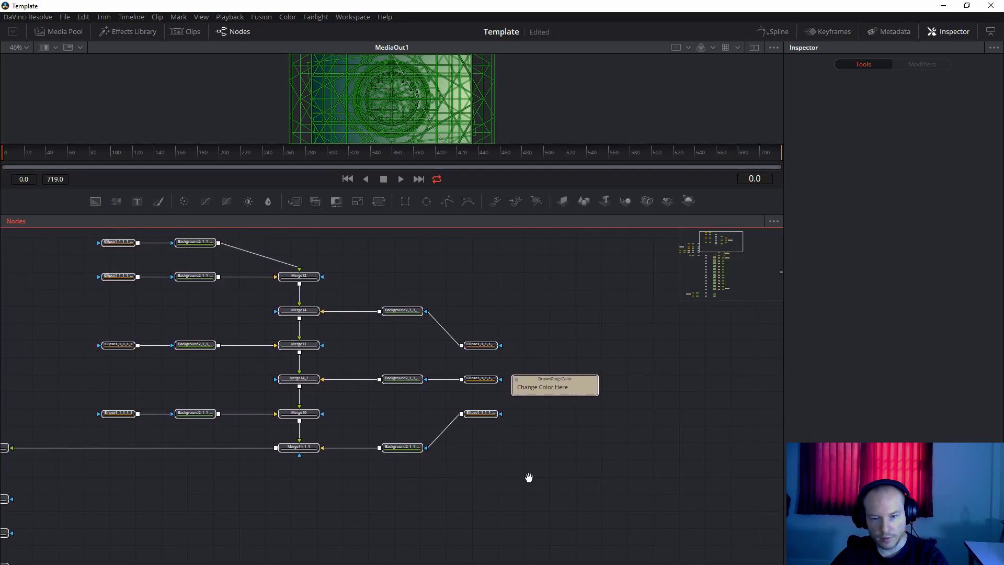
mouse_move(529, 479)
mouse_down()
mouse_move(599, 511)
mouse_move(643, 500)
mouse_up()
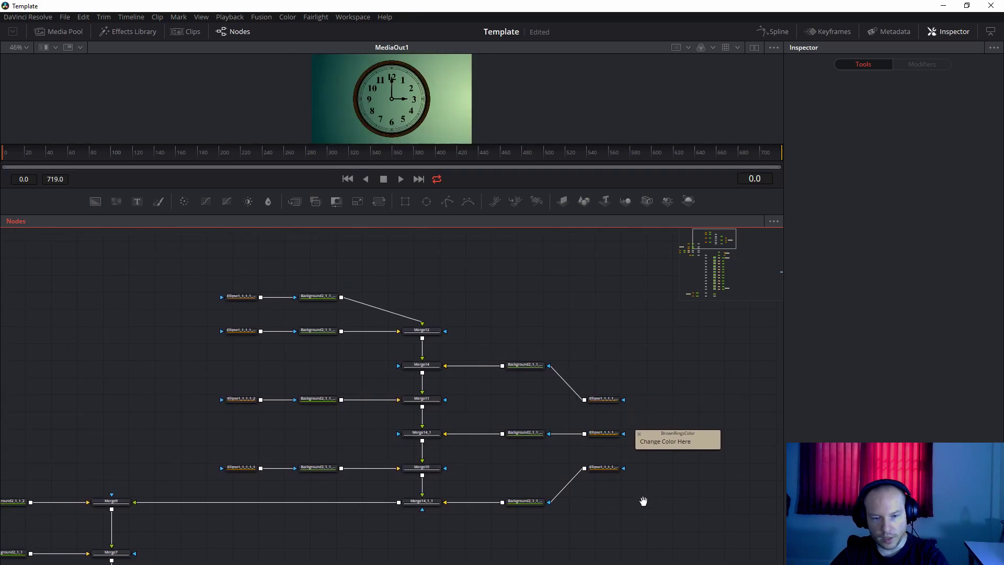
scroll(644, 500, down, 2)
scroll(655, 385, down, 3)
scroll(491, 451, down, 3)
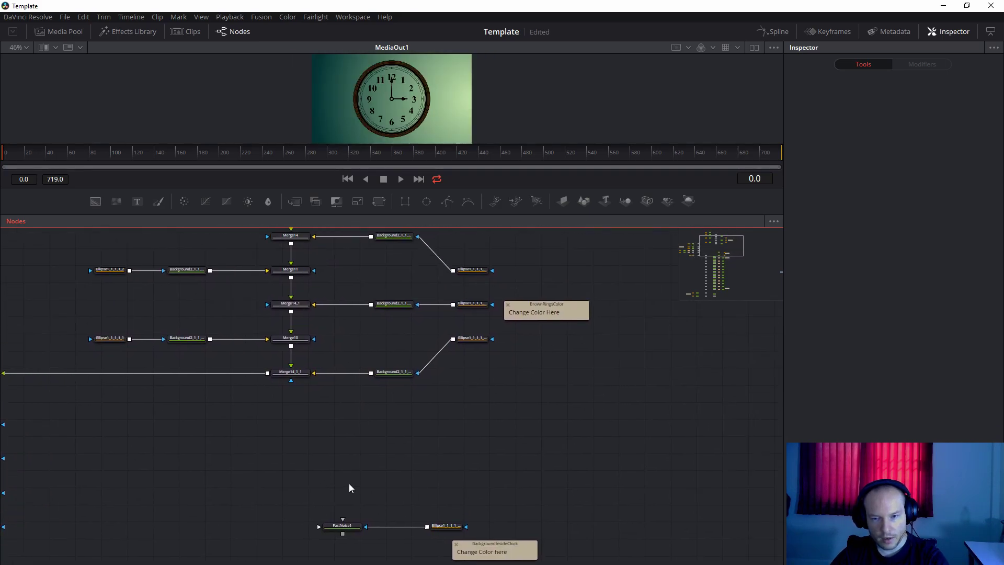
scroll(350, 485, down, 3)
scroll(455, 478, down, 3)
scroll(550, 474, down, 3)
scroll(559, 476, down, 3)
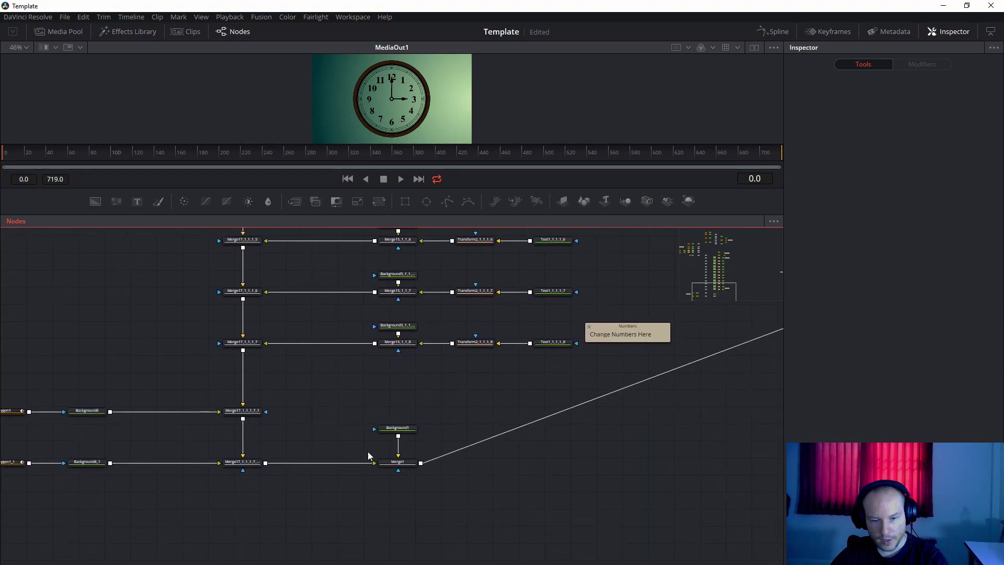
drag(368, 451, 525, 466)
click(553, 452)
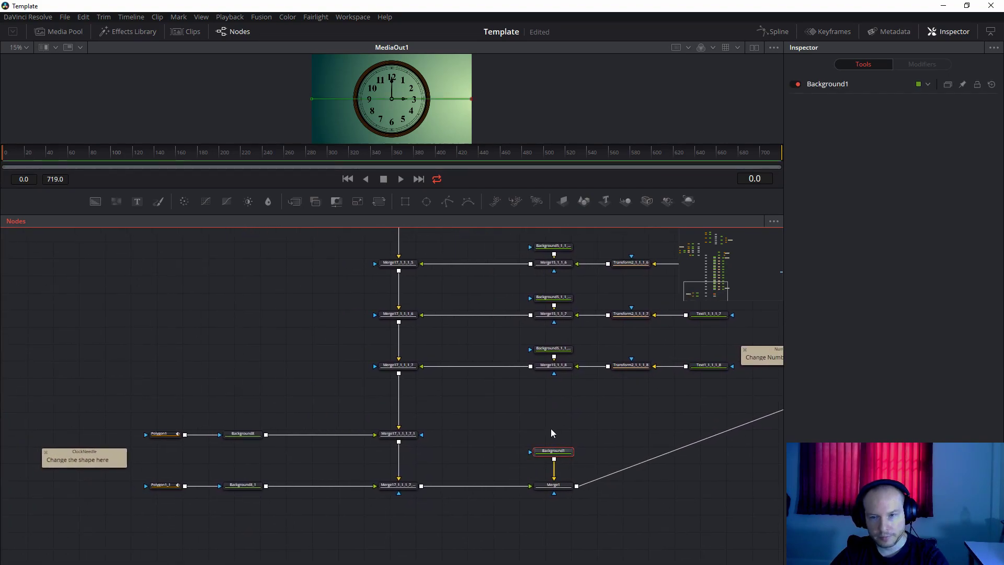
click(854, 86)
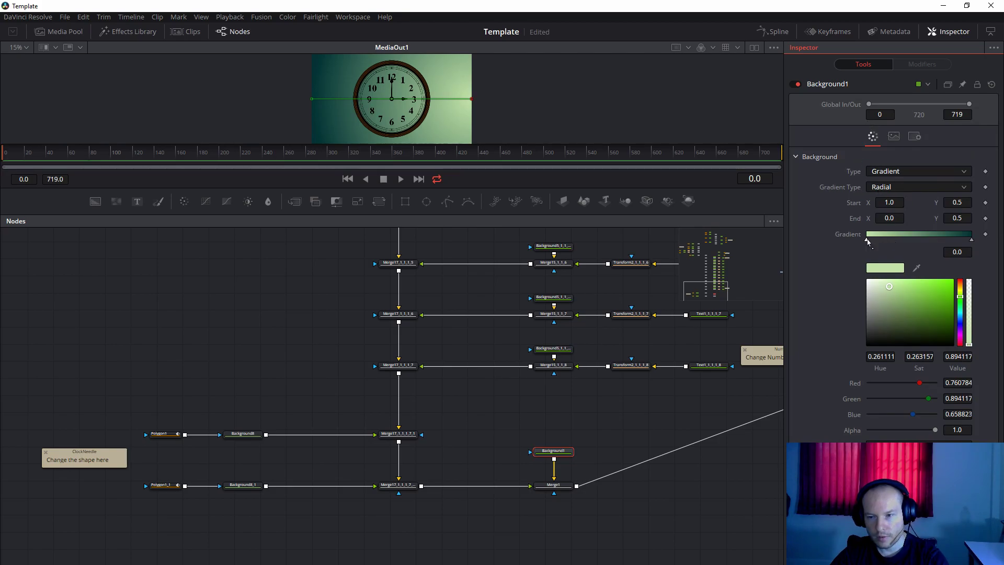
click(892, 170)
click(895, 185)
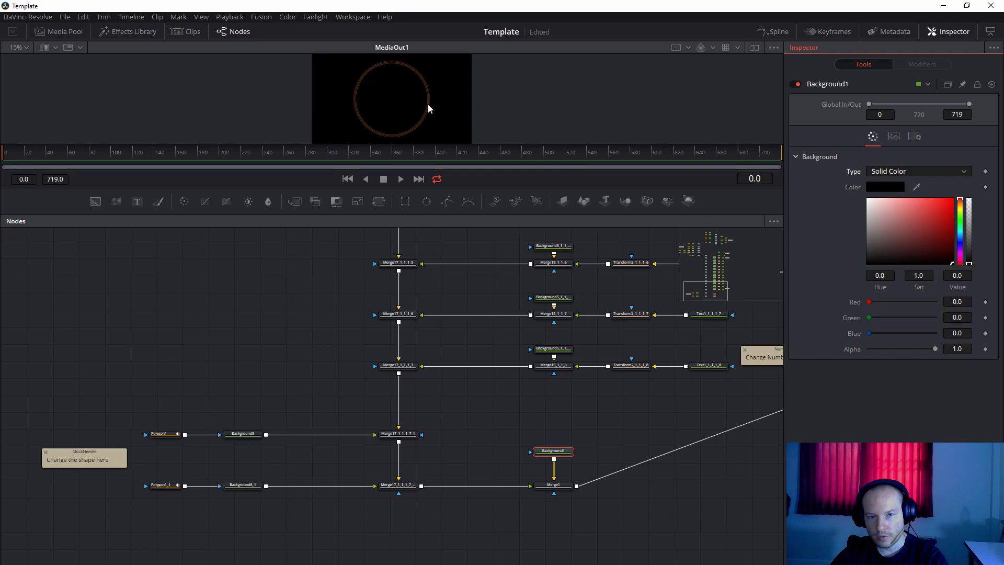
drag(886, 214, 829, 177)
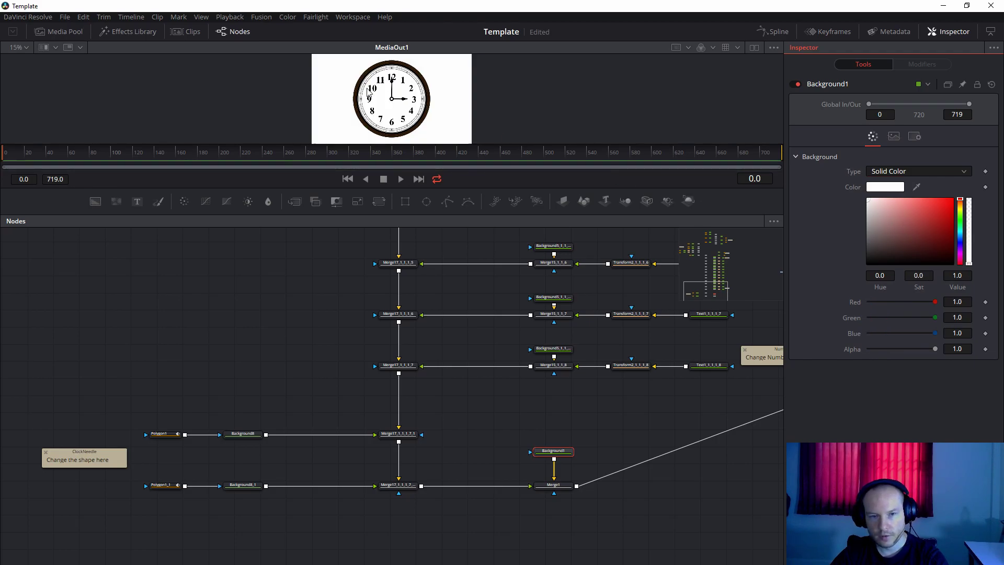
drag(220, 397, 314, 386)
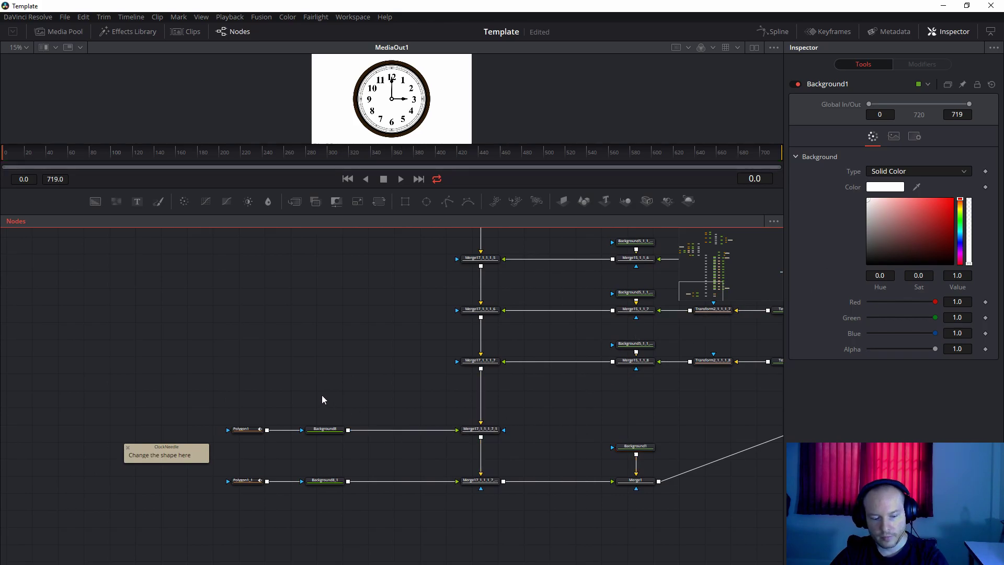
key(ctrl+z)
key(ctrl+z)
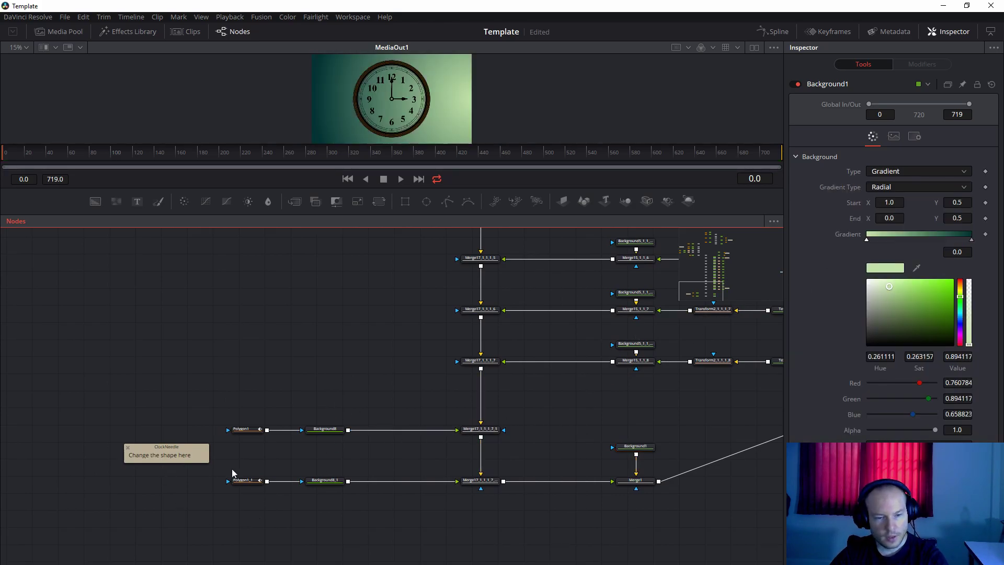
- Select and inspect the needle polygons, Polygon1 and Polygon1_1
drag(139, 406, 236, 460)
drag(242, 356, 501, 528)
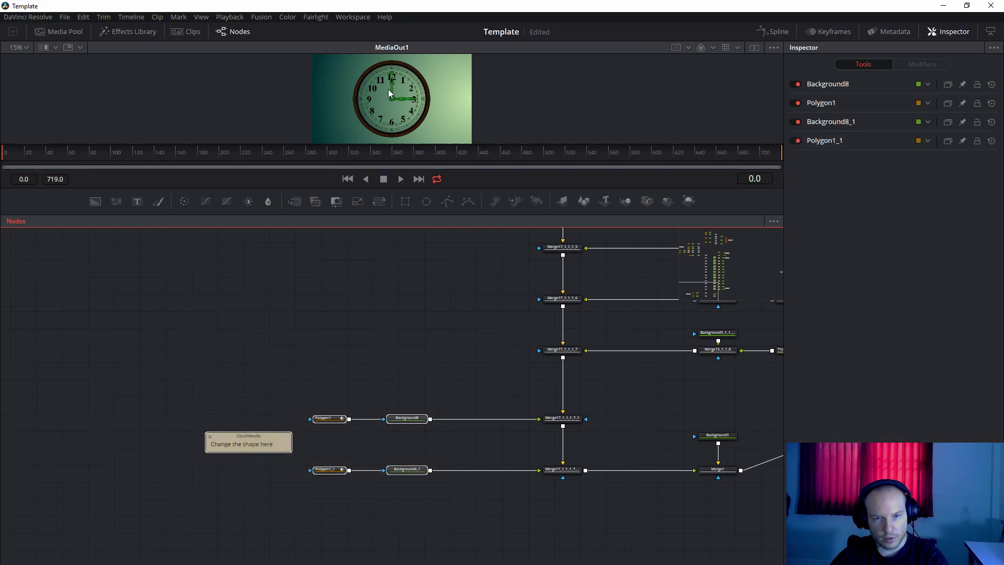
scroll(360, 448, up, 2)
scroll(360, 448, up, 2)
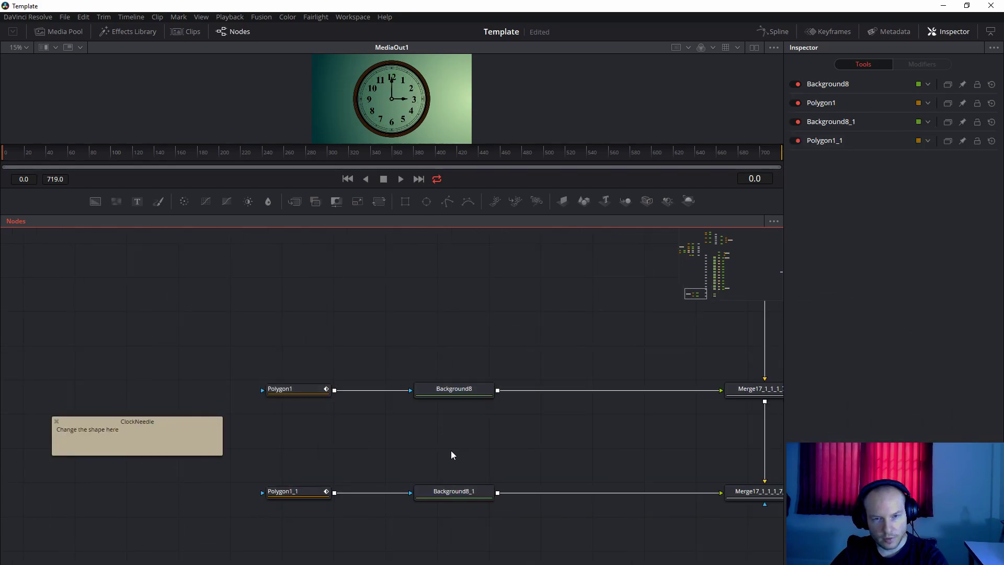
click(308, 389)
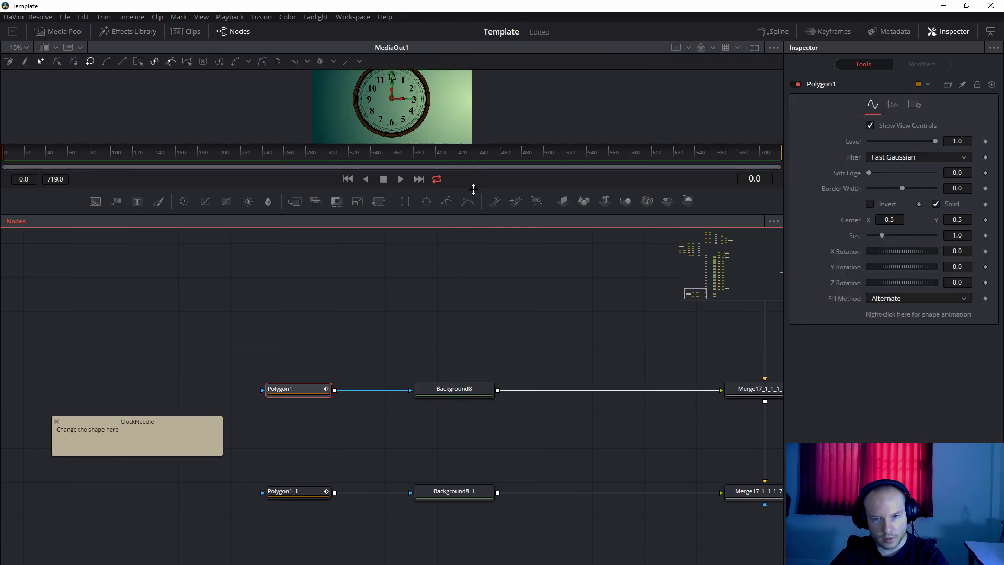
scroll(385, 110, up, 4)
scroll(462, 147, up, 2)
scroll(503, 103, up, 2)
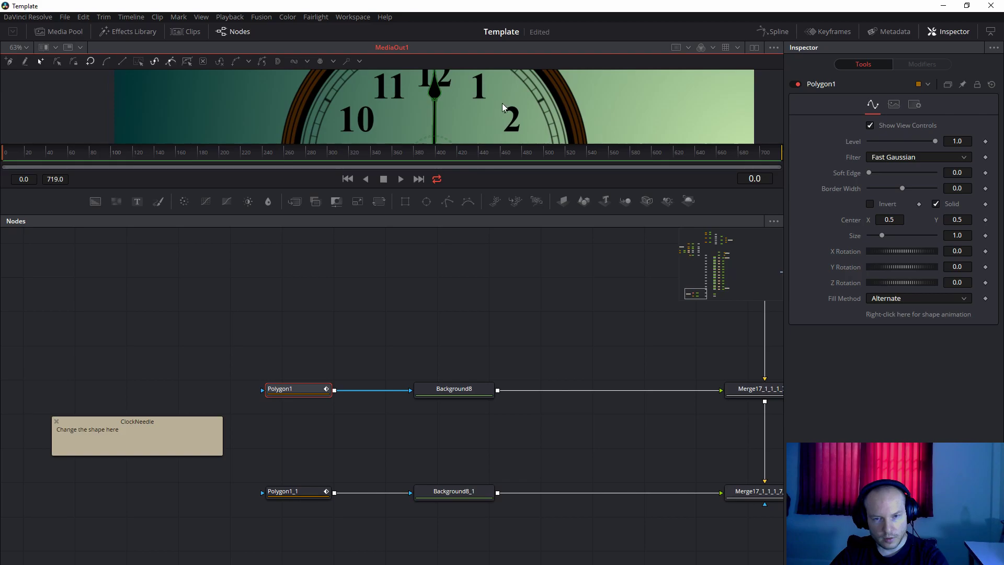
scroll(494, 88, down, 1)
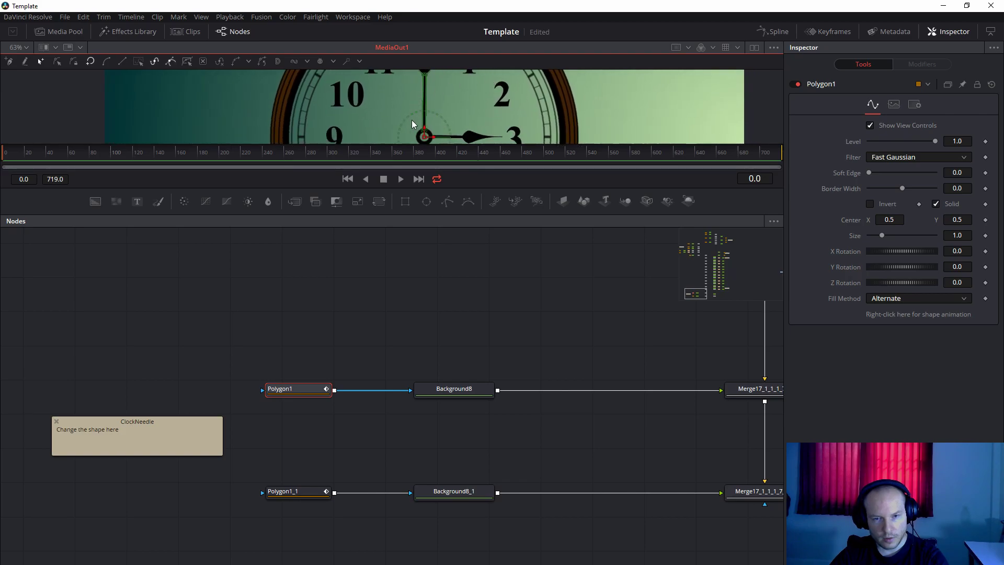
click(299, 492)
- Examine the hour needle merge's Angle rotation expression in the Inspector
drag(590, 337, 419, 304)
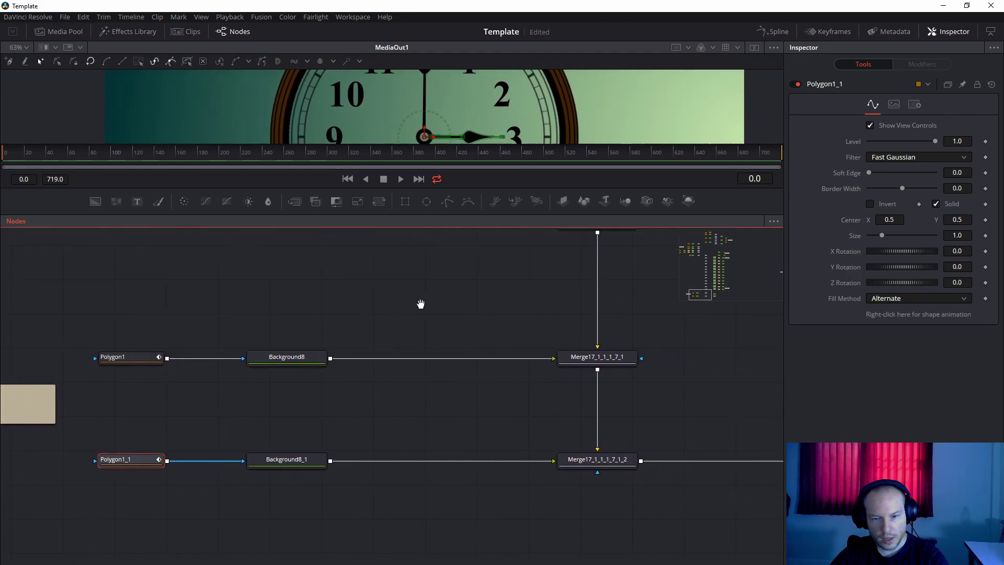
click(598, 359)
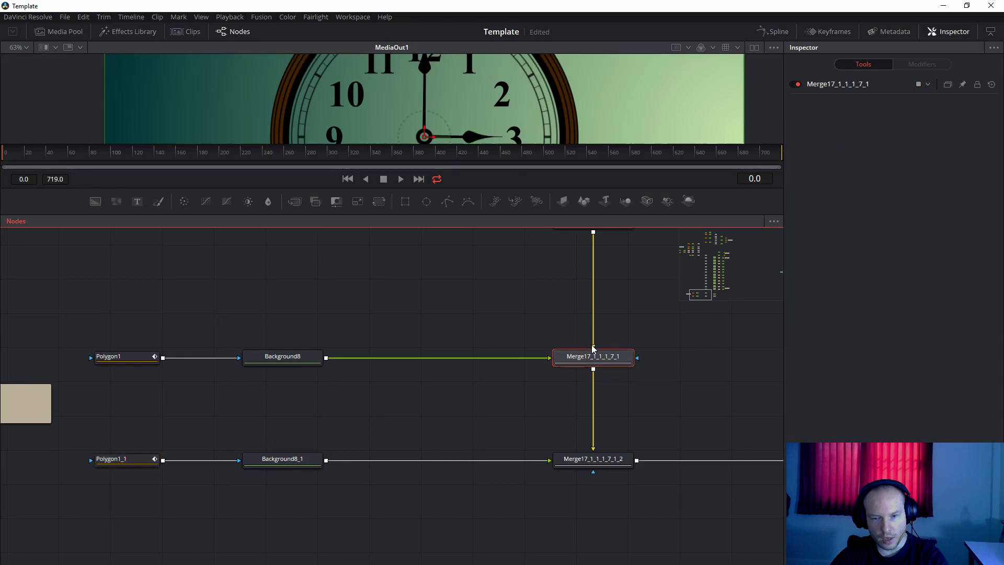
click(590, 459)
click(836, 93)
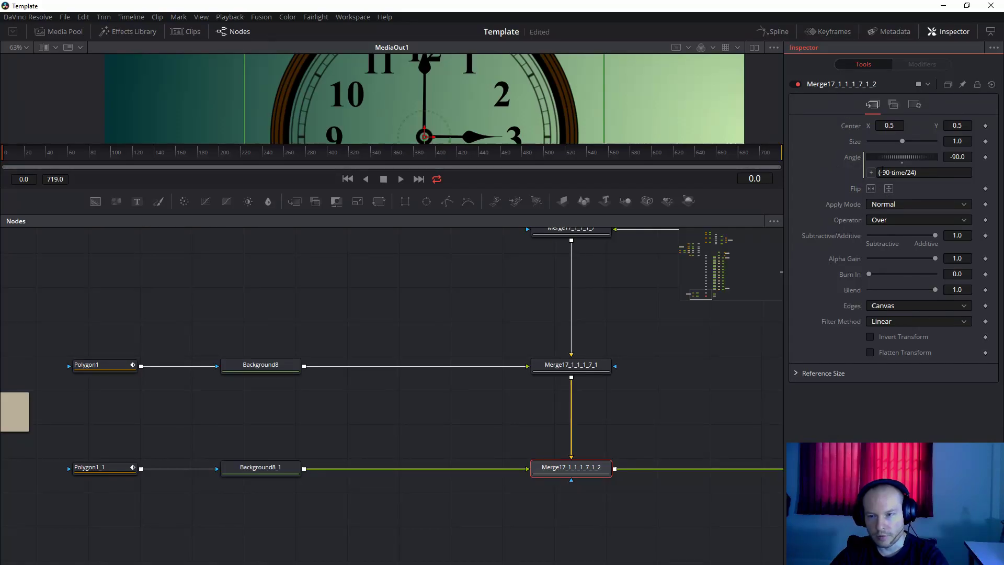
click(932, 171)
key(ctrl+a)
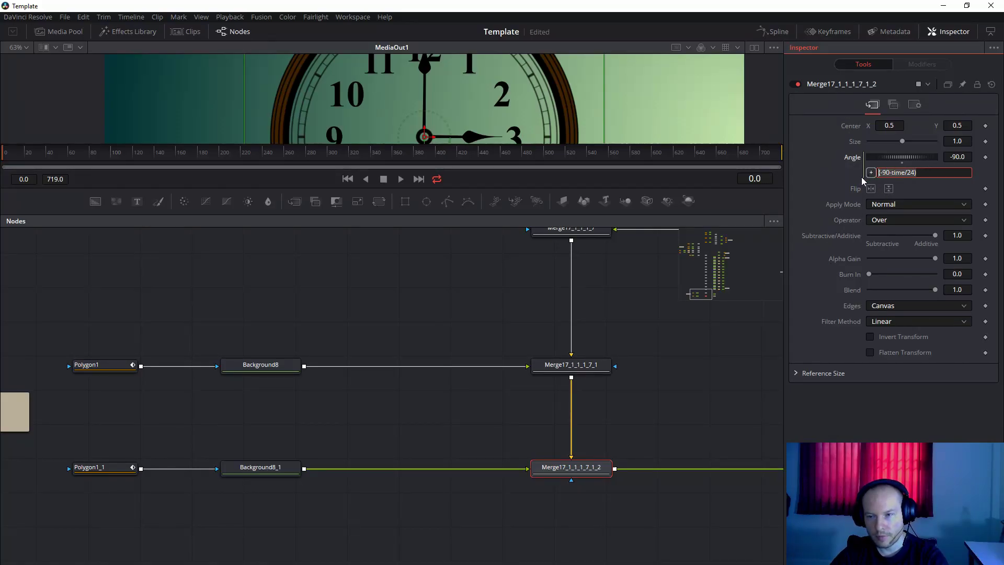
- Compare it with the minute needle merge's Angle rotation expression
click(604, 369)
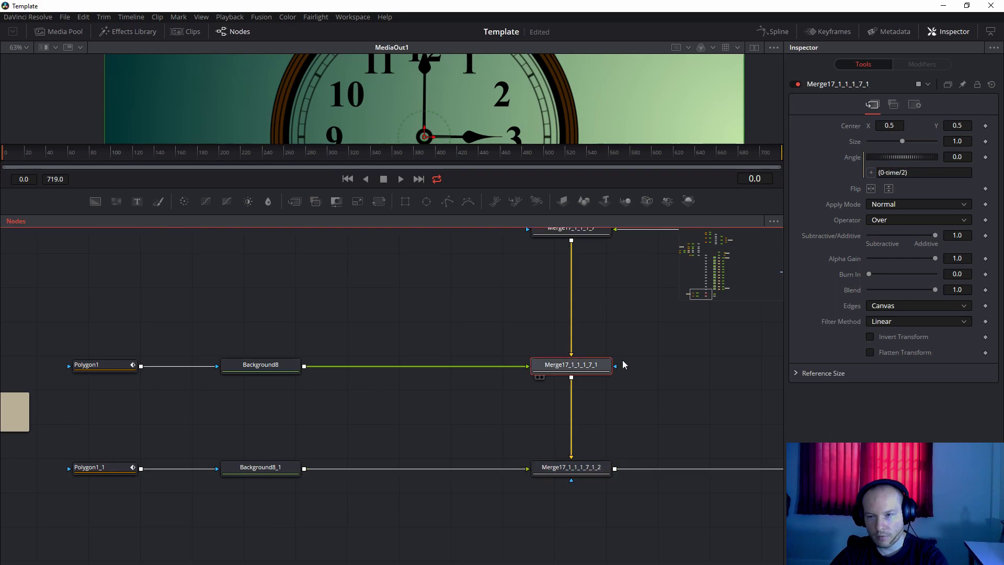
click(908, 174)
key(ctrl+a)
click(585, 471)
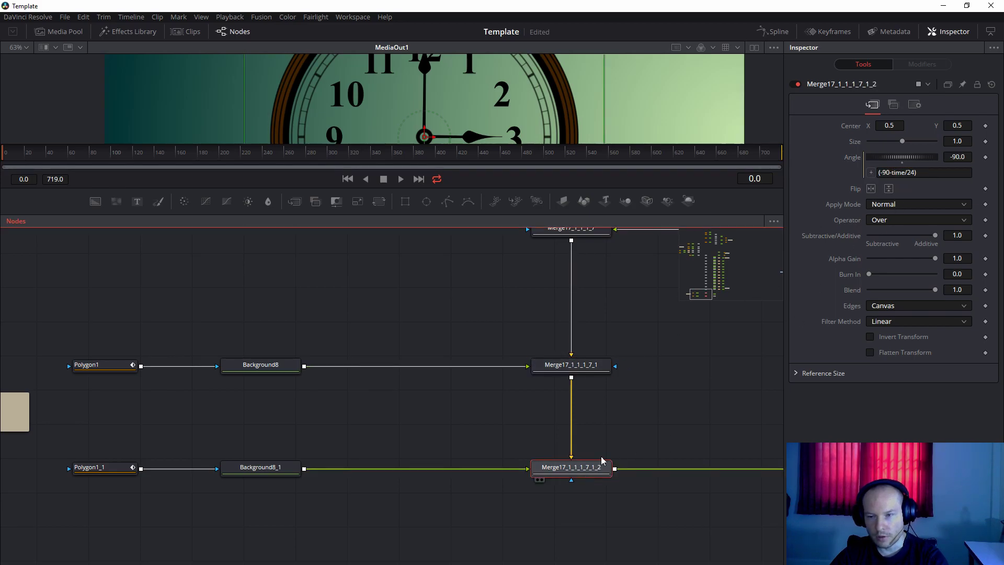
drag(273, 391, 542, 396)
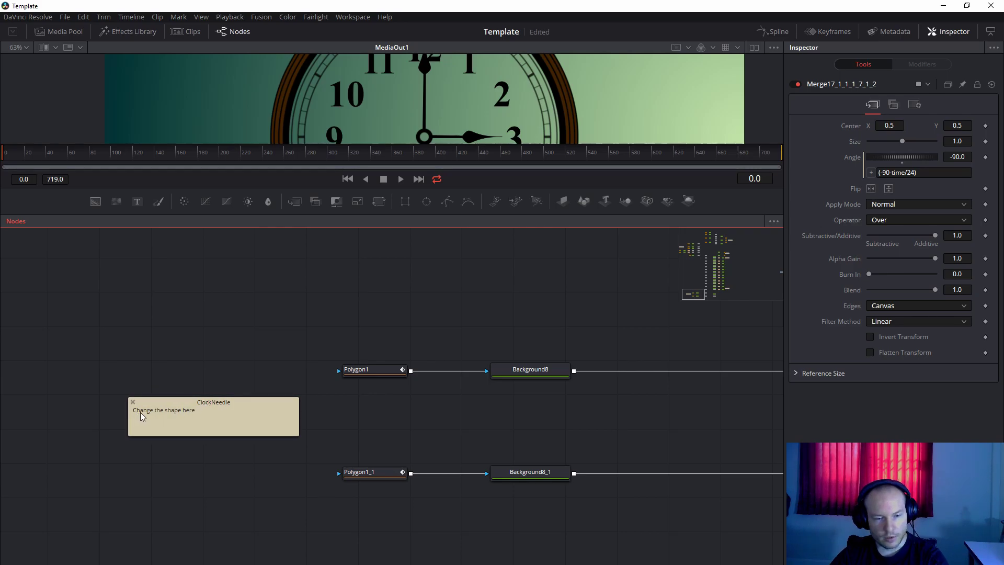
- Pan from the needle merge nodes down to the rows of number nodes
drag(526, 343, 451, 356)
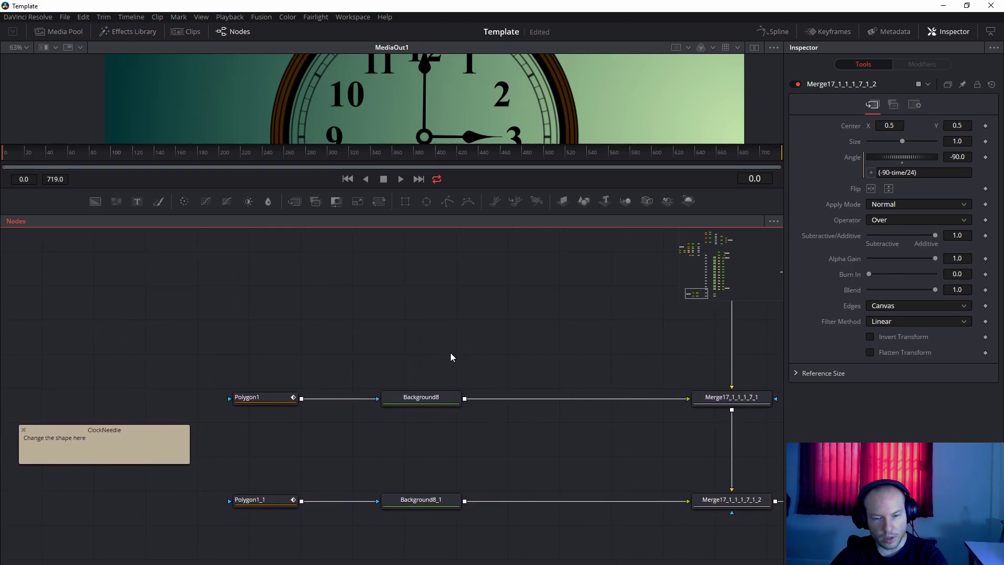
drag(260, 387, 385, 384)
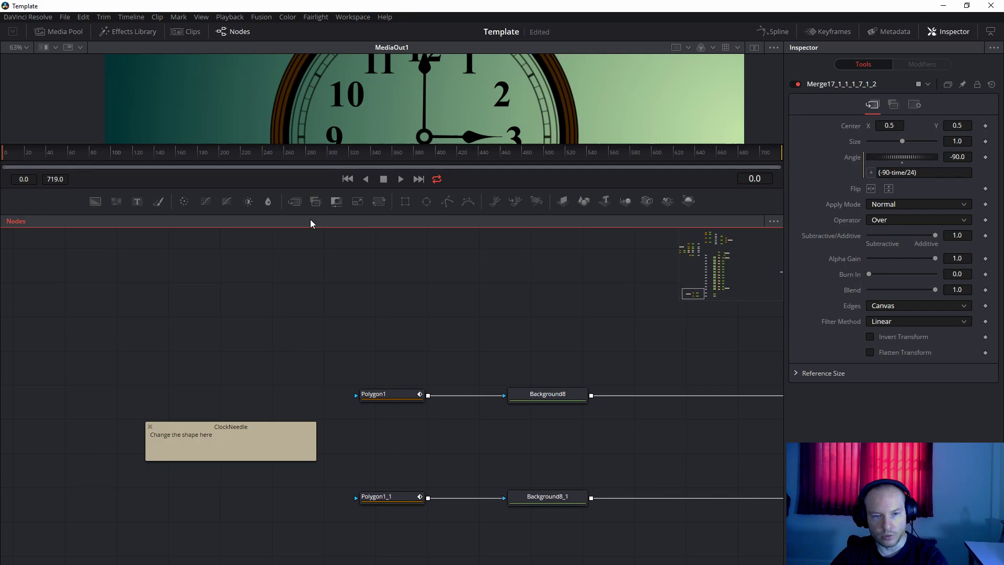
drag(535, 272, 368, 280)
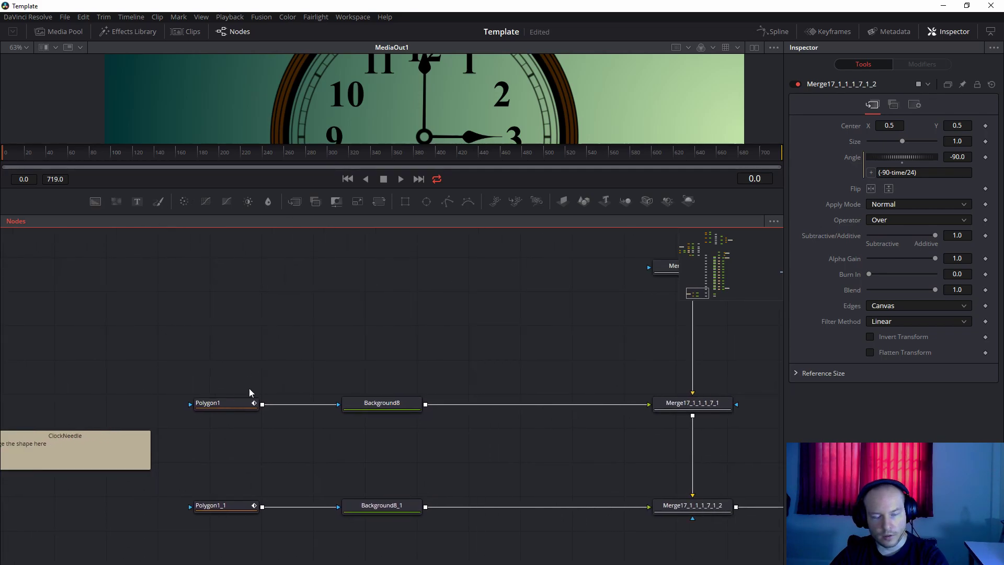
mouse_move(628, 332)
mouse_down()
mouse_move(316, 451)
mouse_move(516, 452)
mouse_move(361, 465)
mouse_move(472, 399)
mouse_move(487, 413)
mouse_move(482, 430)
mouse_move(359, 448)
mouse_up()
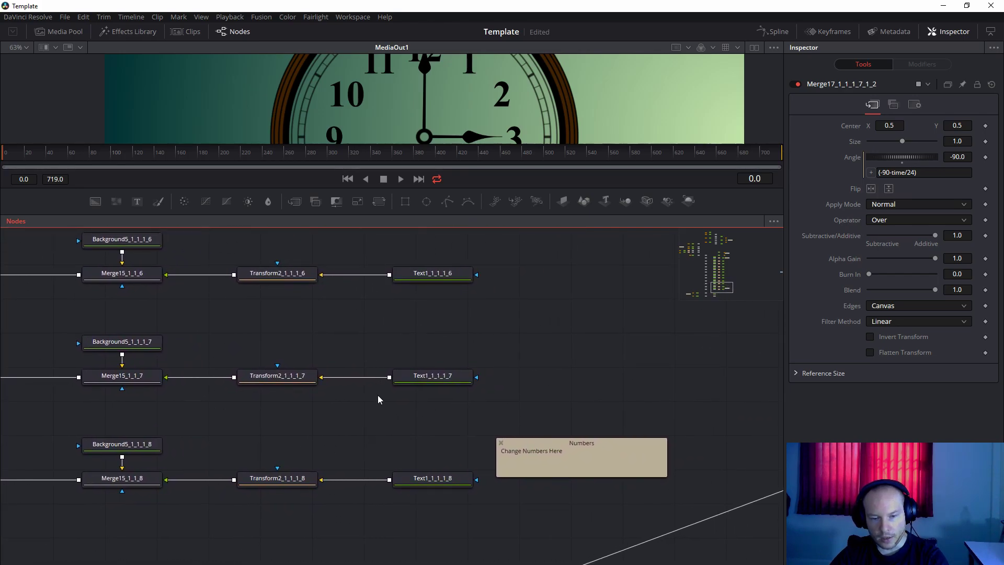
scroll(446, 417, down, 2)
scroll(447, 417, down, 2)
drag(447, 416, 483, 406)
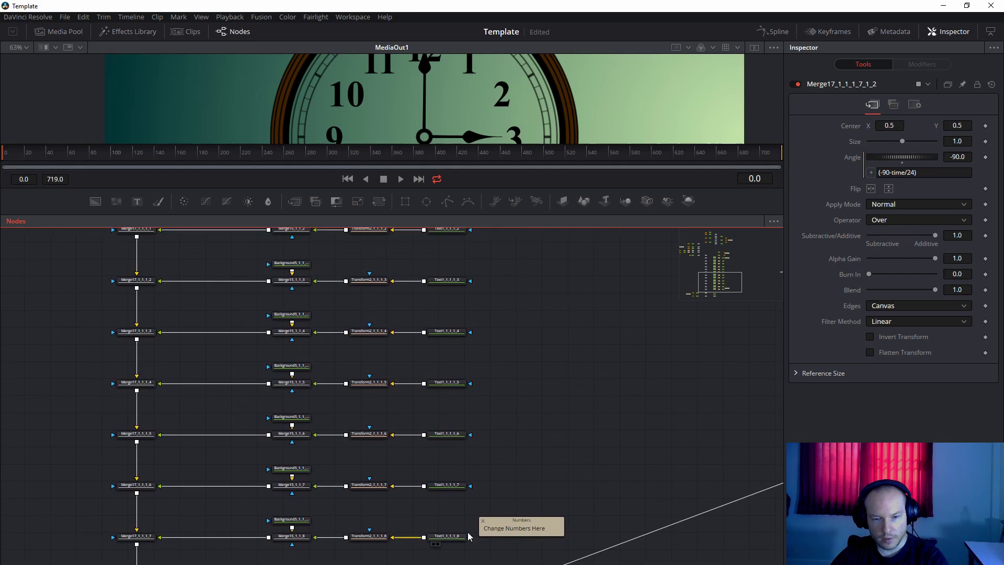
drag(618, 276, 236, 559)
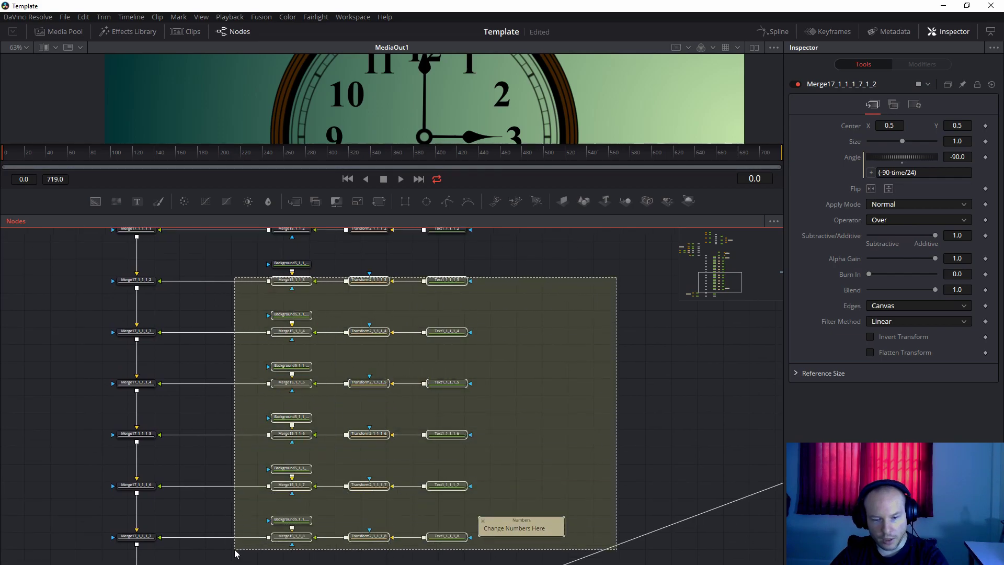
click(561, 446)
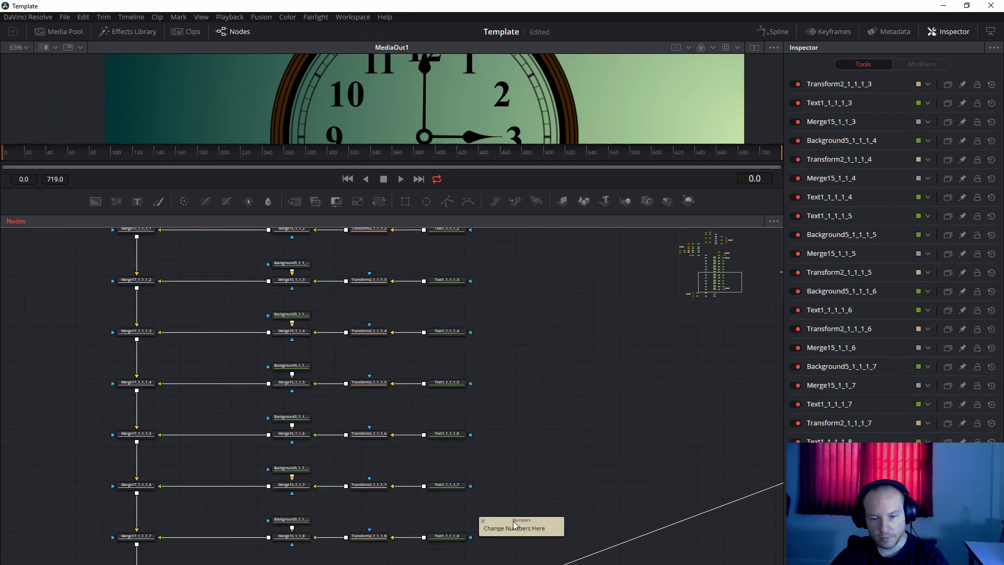
scroll(547, 423, down, 3)
scroll(566, 464, down, 3)
scroll(566, 463, up, 2)
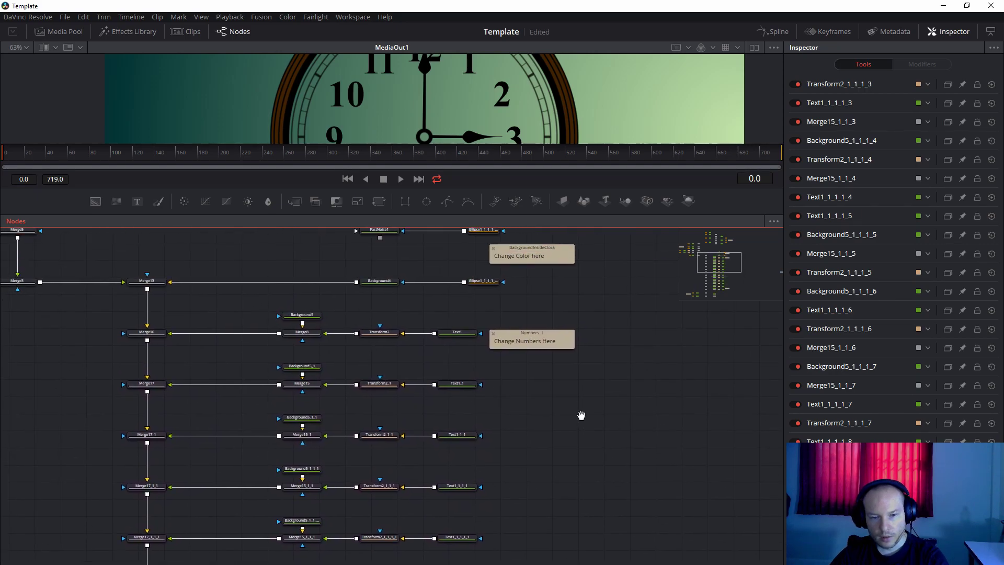
scroll(481, 331, up, 1)
scroll(354, 364, up, 2)
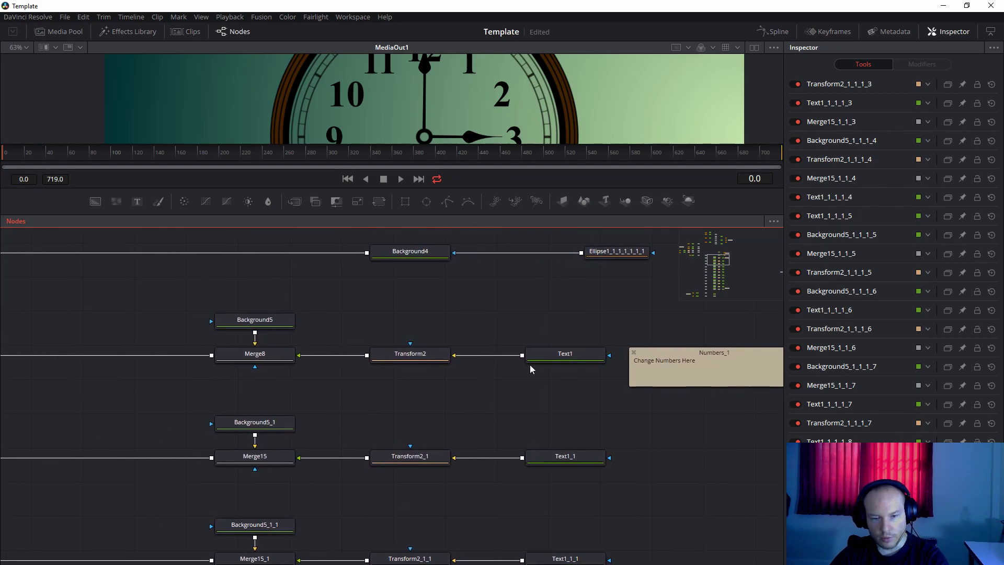
- Inspect the text nodes for numbers 12, 2 and 3, then box-select all number nodes
click(567, 360)
click(855, 83)
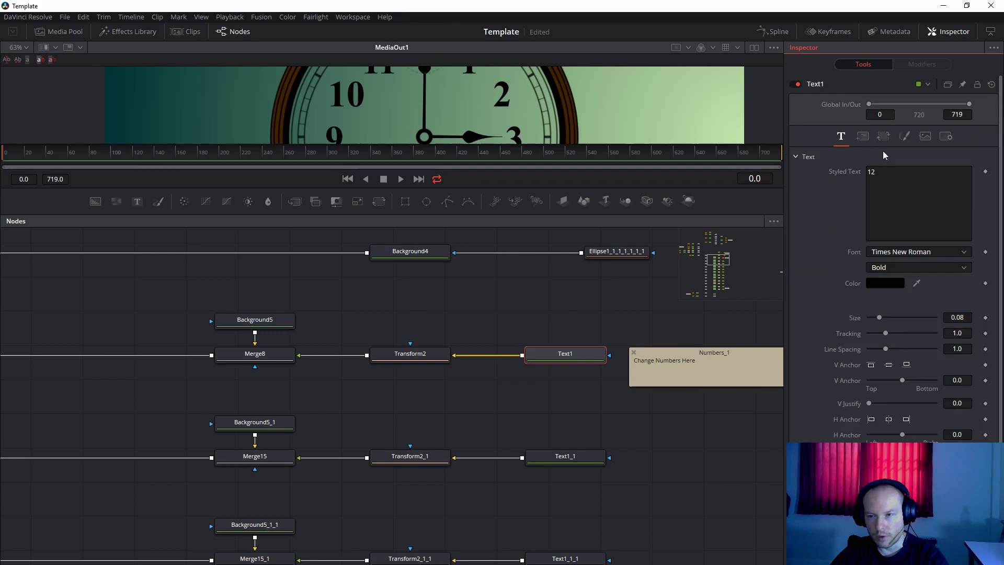
scroll(604, 447, down, 2)
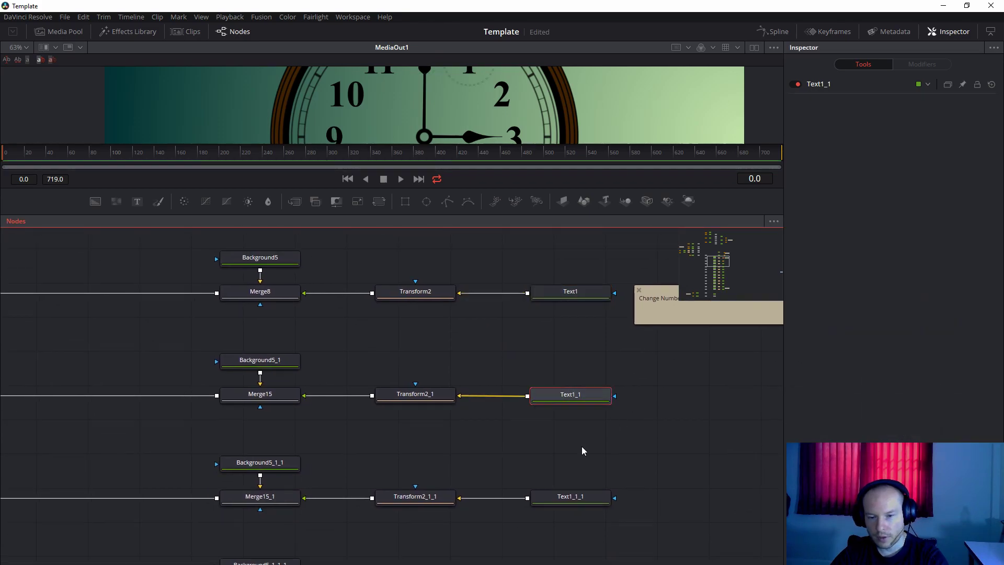
click(577, 498)
click(835, 84)
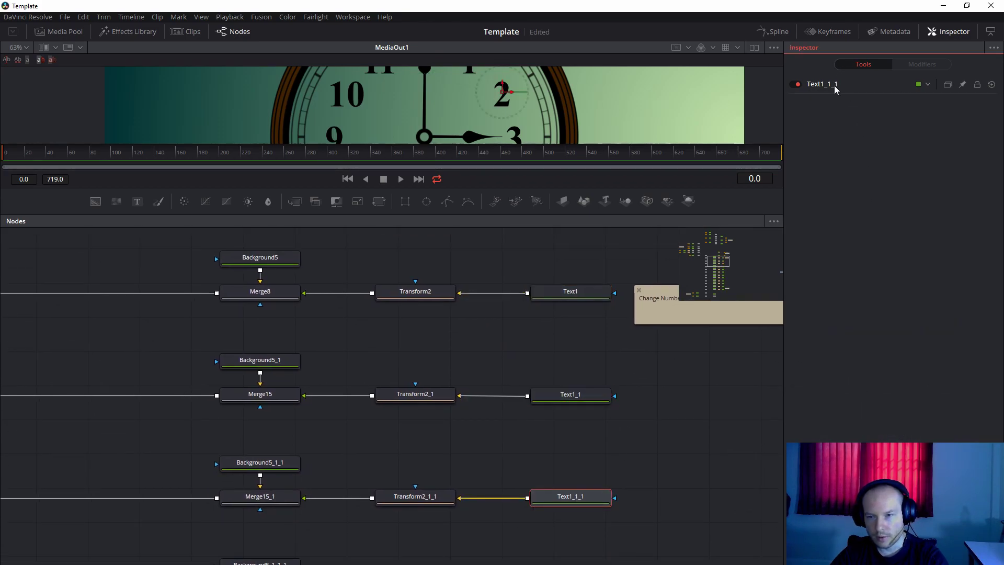
scroll(663, 329, down, 5)
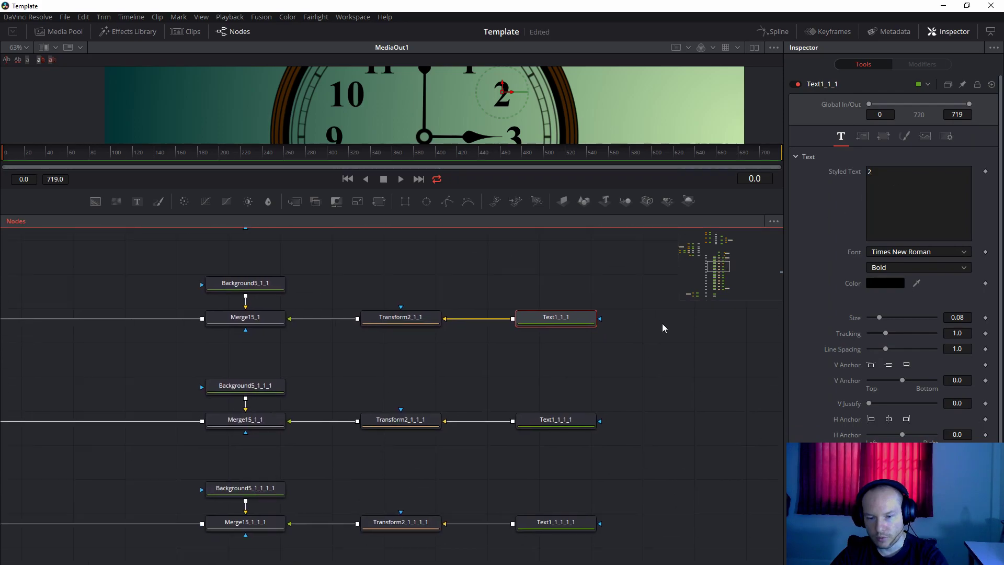
click(566, 426)
click(853, 84)
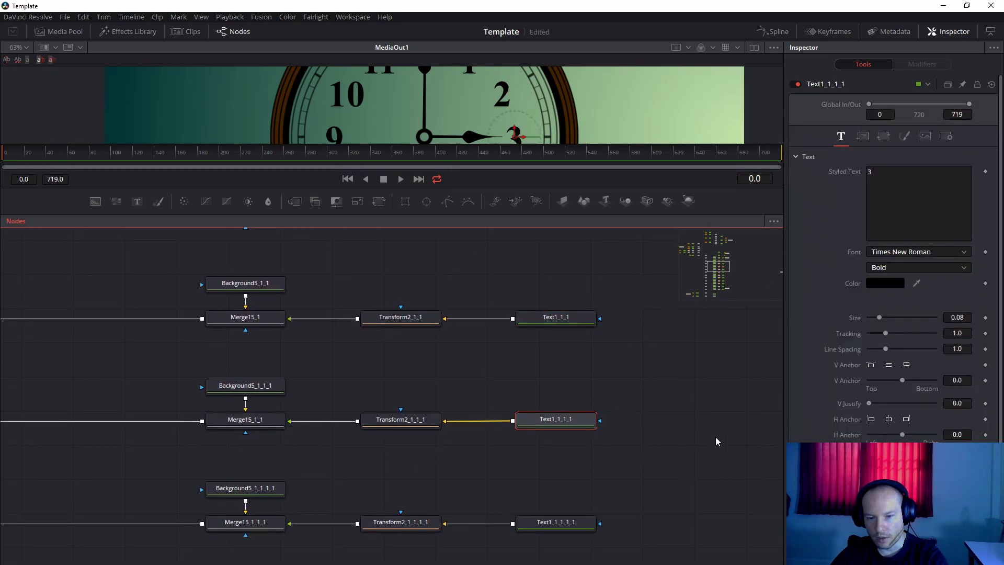
scroll(655, 422, up, 5)
scroll(628, 406, up, 3)
scroll(613, 406, down, 2)
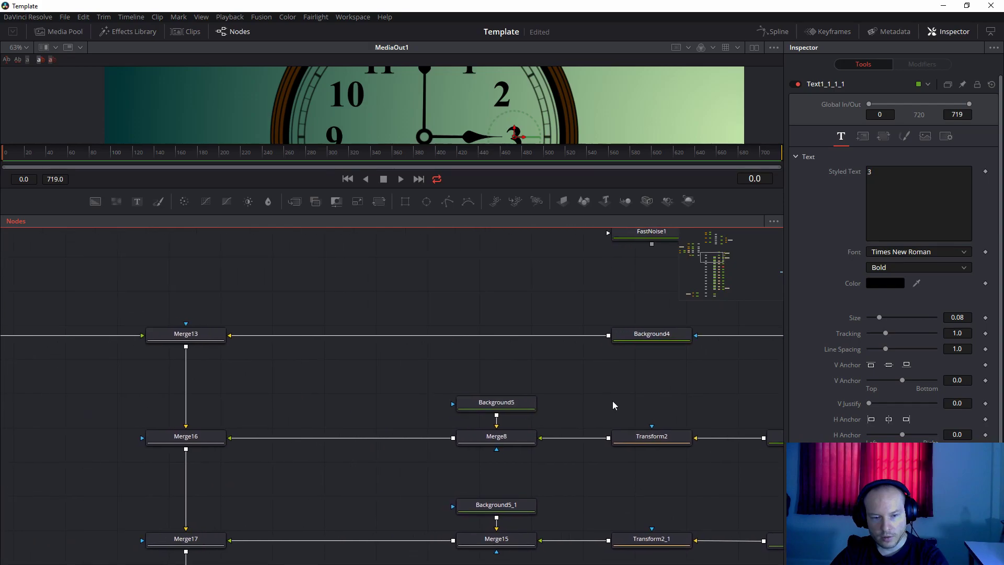
scroll(621, 410, down, 2)
scroll(666, 373, down, 2)
scroll(668, 376, down, 1)
scroll(608, 382, right, 3)
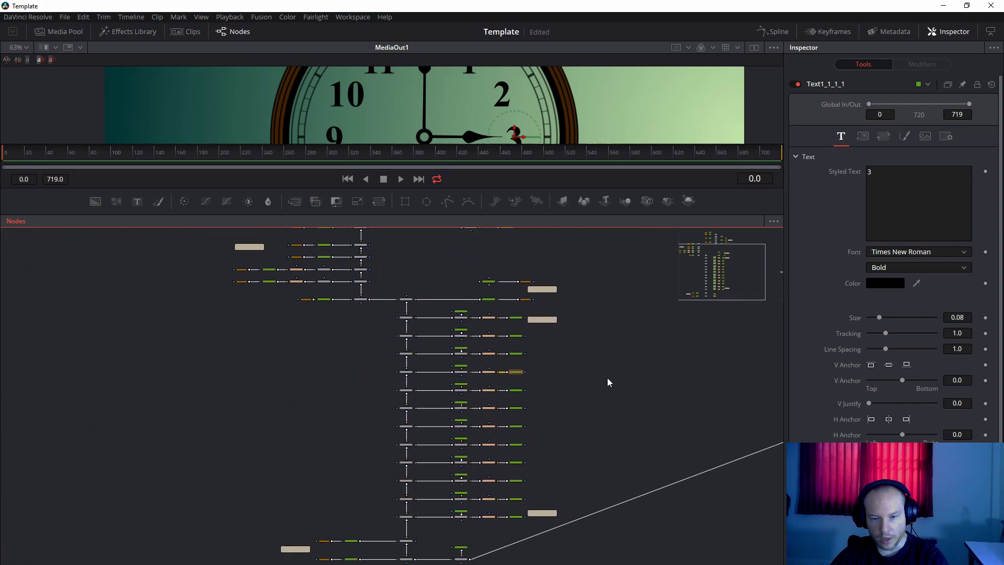
drag(570, 305, 421, 535)
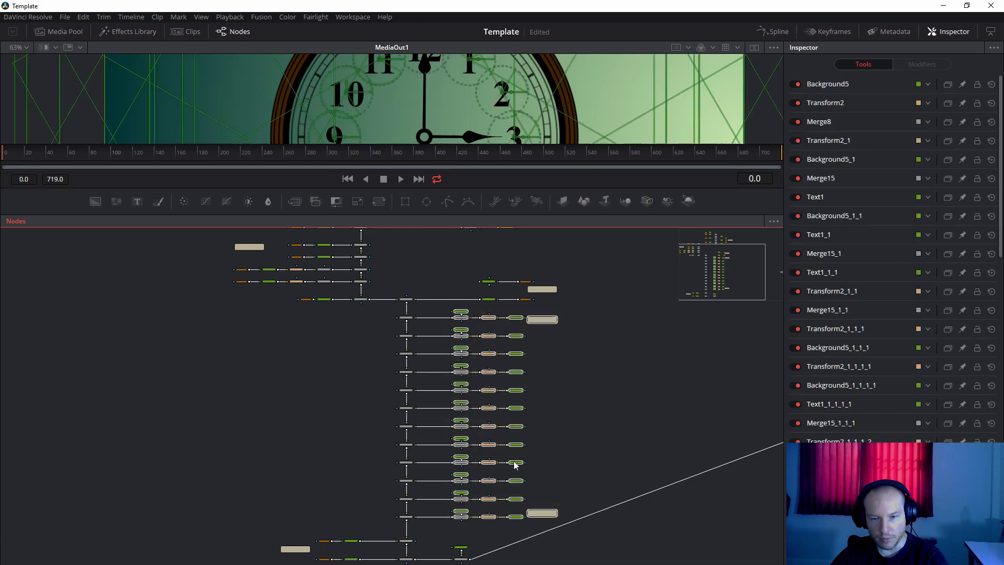
scroll(607, 328, up, 5)
scroll(658, 381, up, 2)
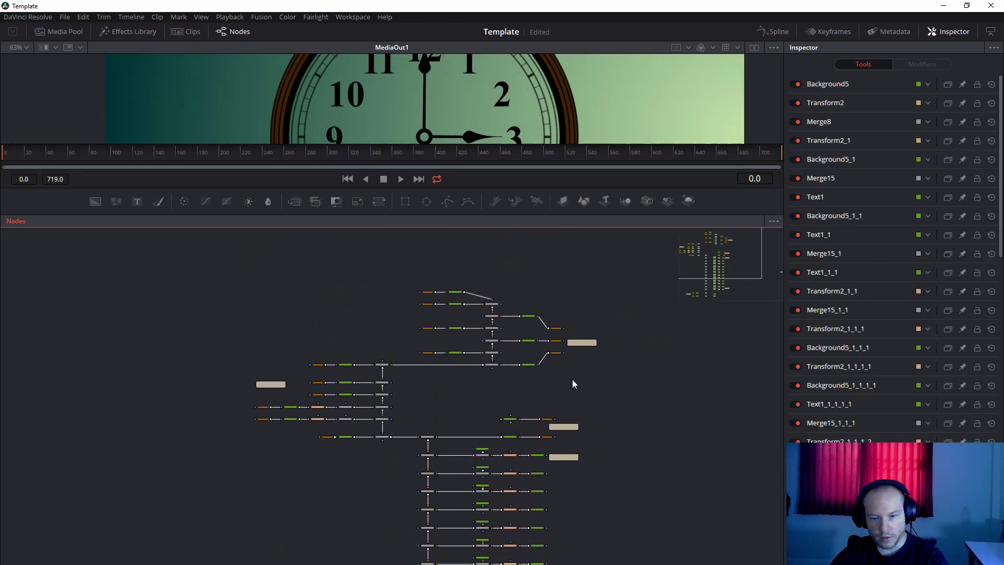
scroll(572, 380, up, 3)
scroll(584, 414, up, 3)
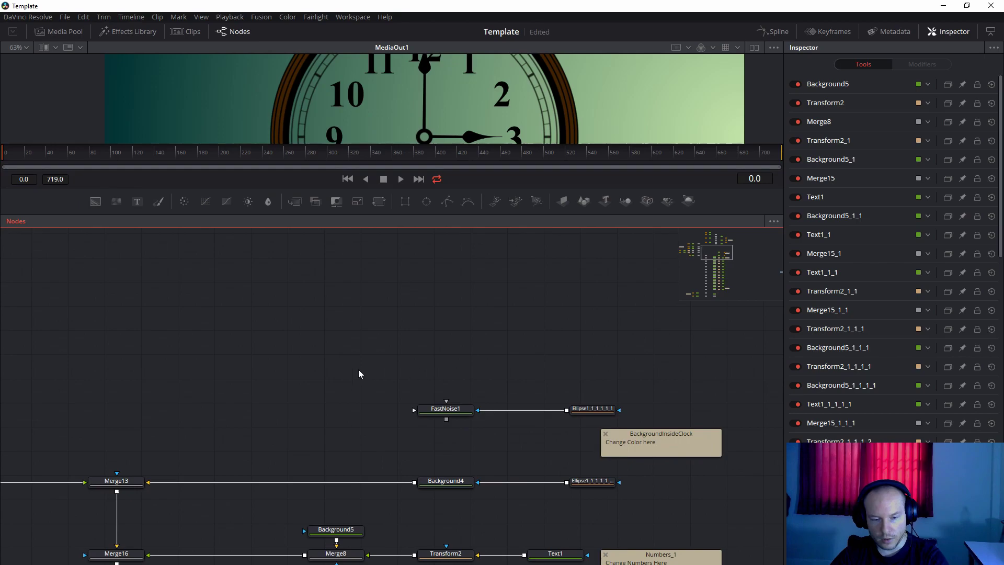
- Select the inner background nodes, lower the viewer divider, and pan to the background nodes
mouse_move(202, 370)
mouse_down()
mouse_move(473, 472)
mouse_move(737, 501)
mouse_up()
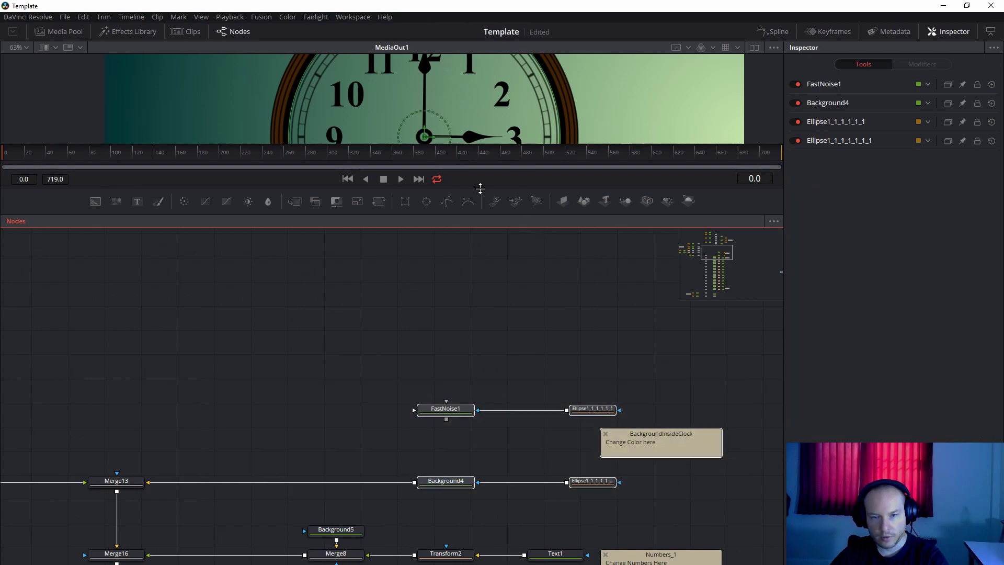
drag(476, 191, 480, 275)
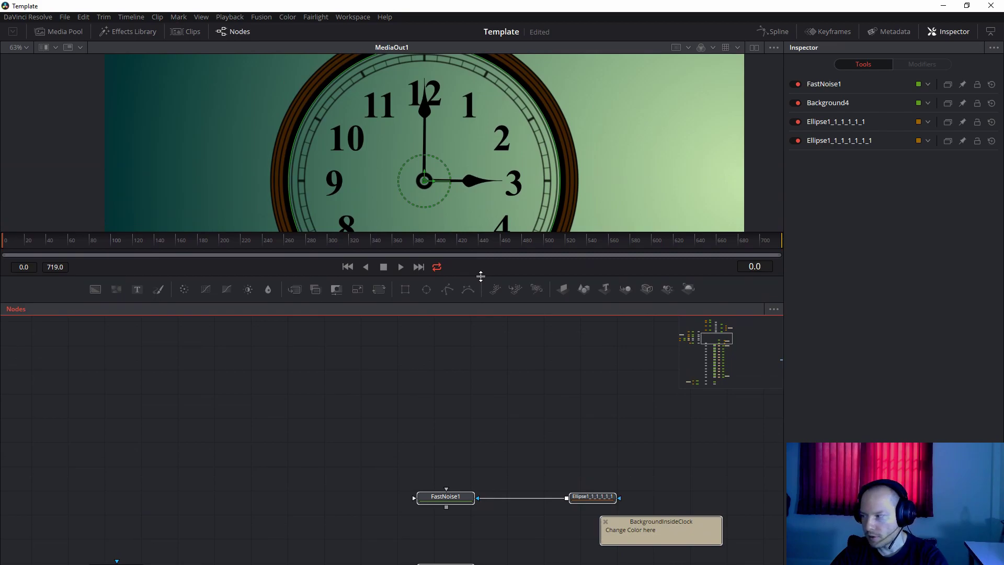
drag(542, 471, 478, 382)
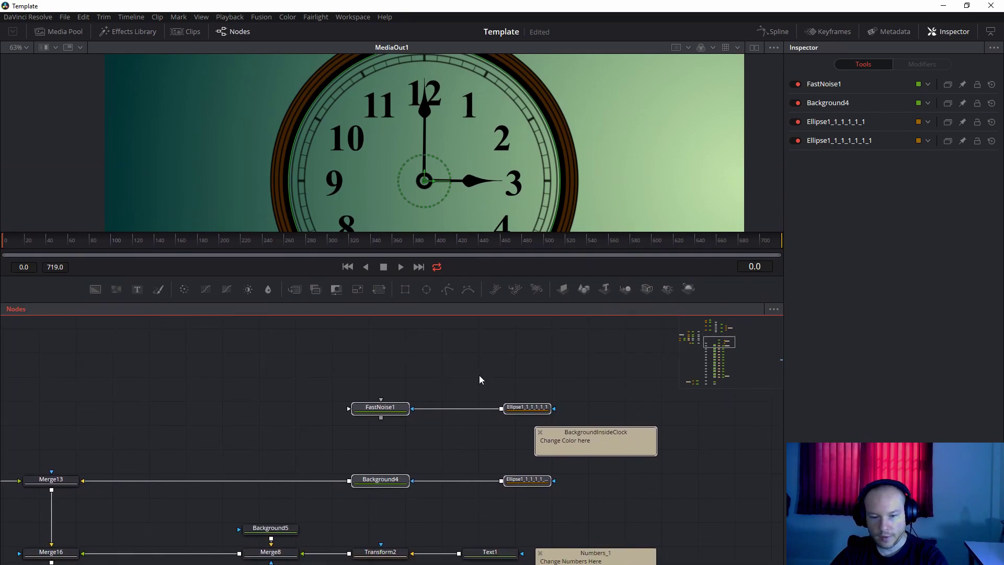
- Make Background4 fully transparent by setting its color and alpha to 0
click(434, 467)
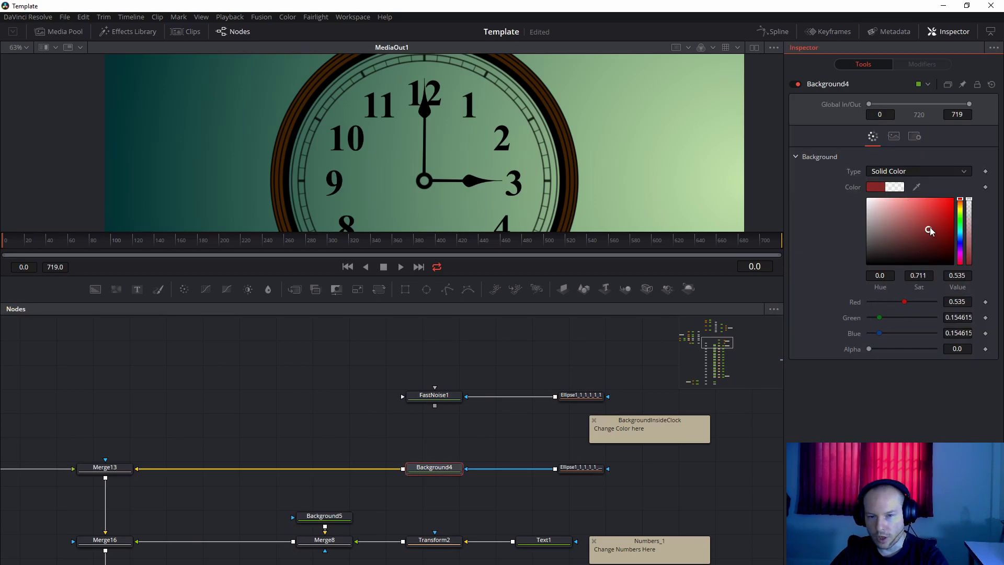
mouse_move(866, 227)
mouse_down()
mouse_move(847, 193)
mouse_move(969, 210)
mouse_move(966, 280)
mouse_up()
drag(974, 229, 969, 198)
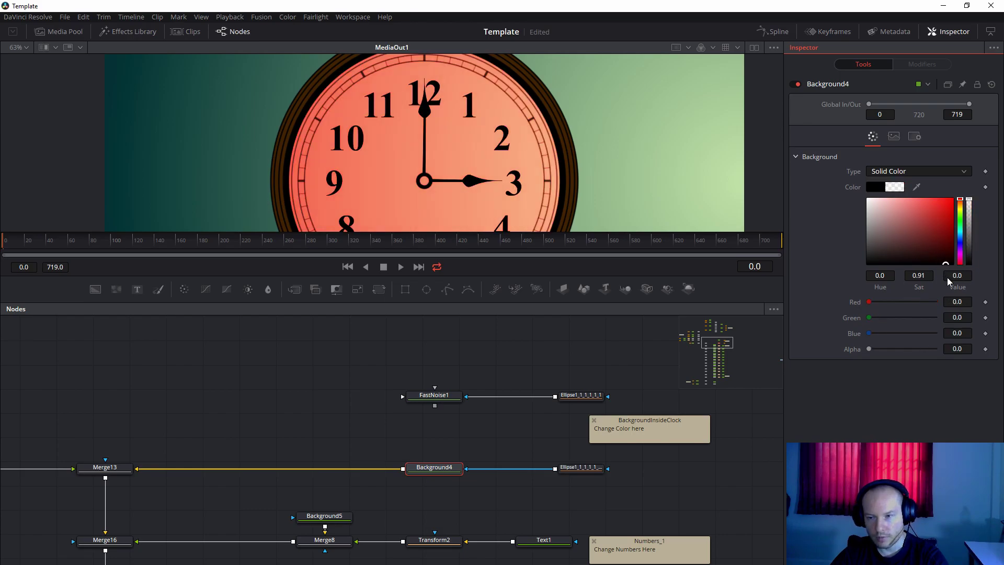
- Try FastNoise1 as Merge13's background, then reconnect Background4 to Merge13
drag(507, 449, 460, 435)
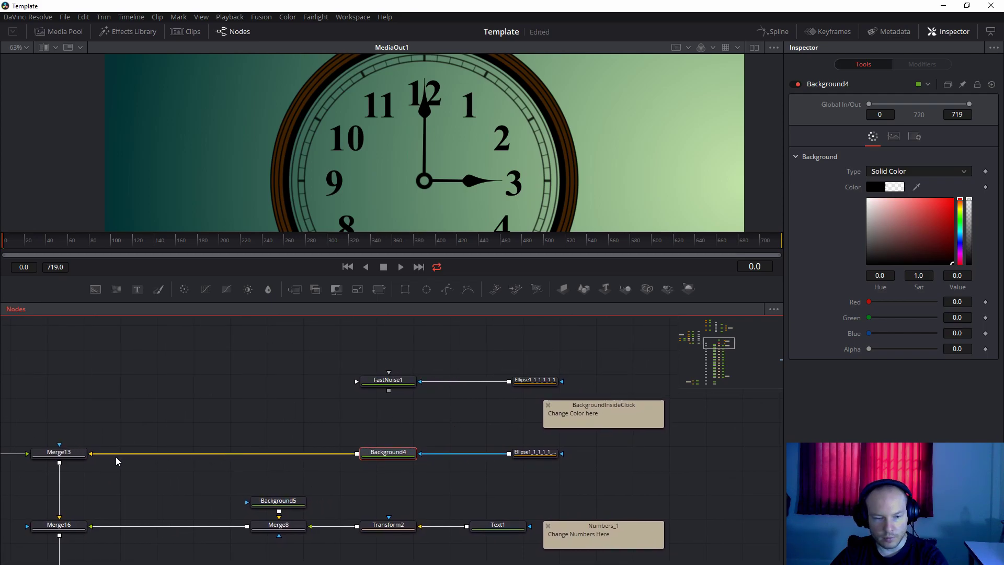
mouse_move(196, 453)
mouse_down()
mouse_move(310, 399)
mouse_move(131, 446)
mouse_up()
drag(356, 384, 124, 447)
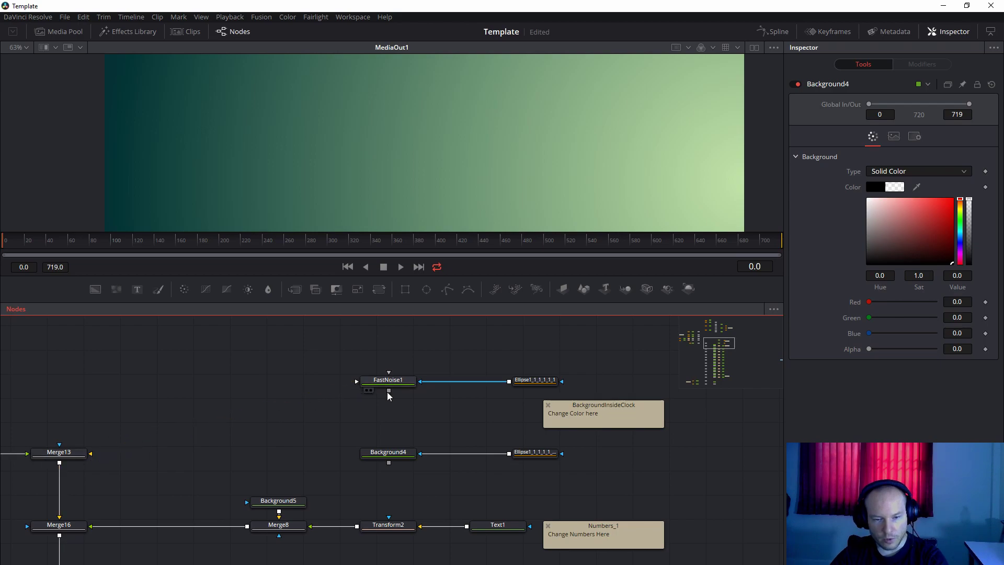
drag(387, 392, 91, 455)
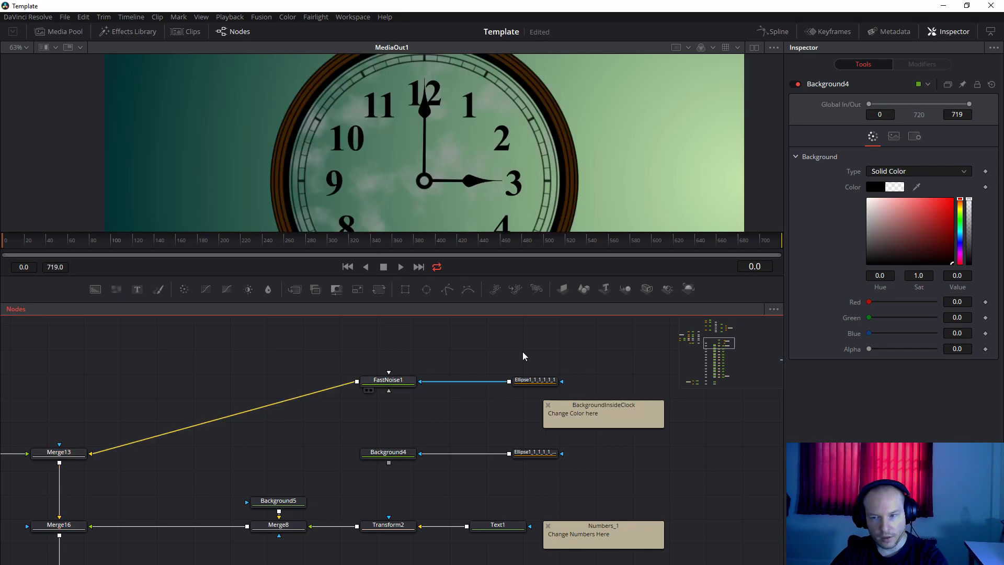
drag(465, 196, 635, 150)
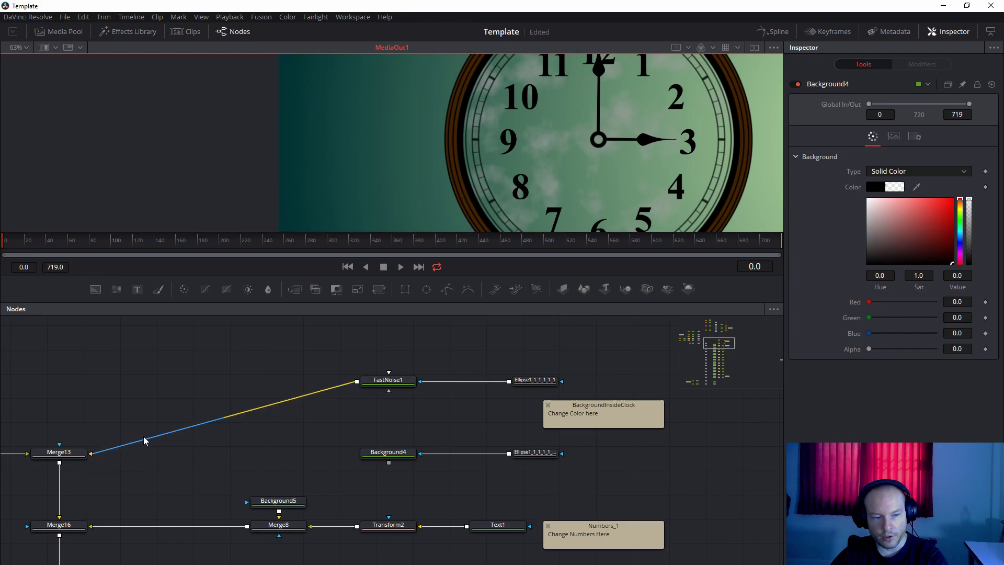
drag(103, 449, 226, 438)
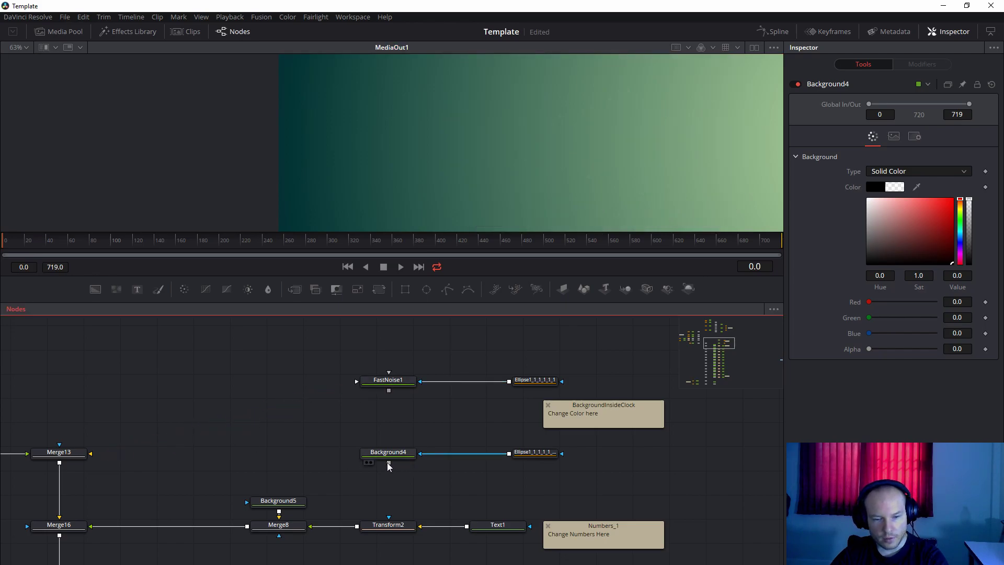
drag(388, 466, 90, 453)
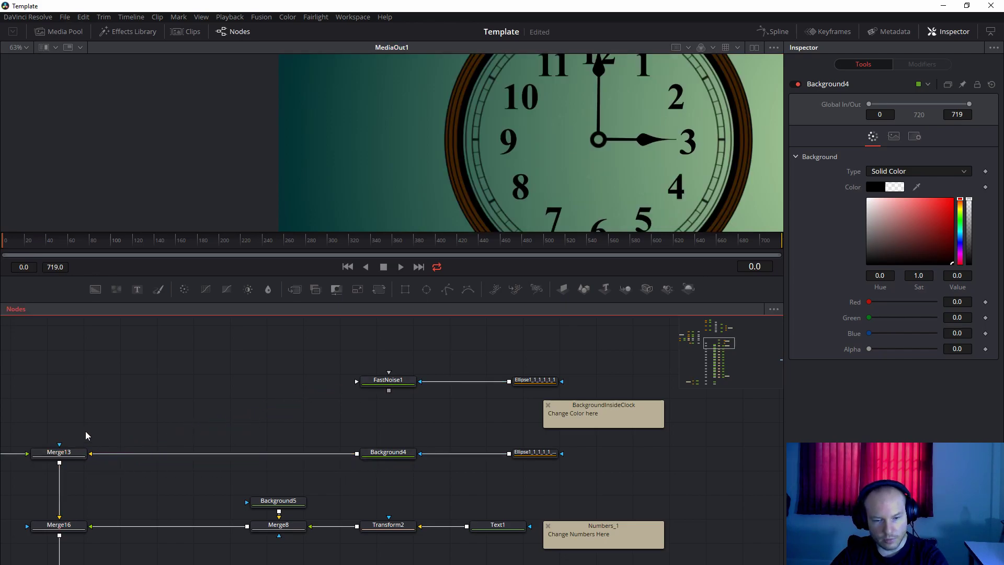
drag(87, 436, 635, 438)
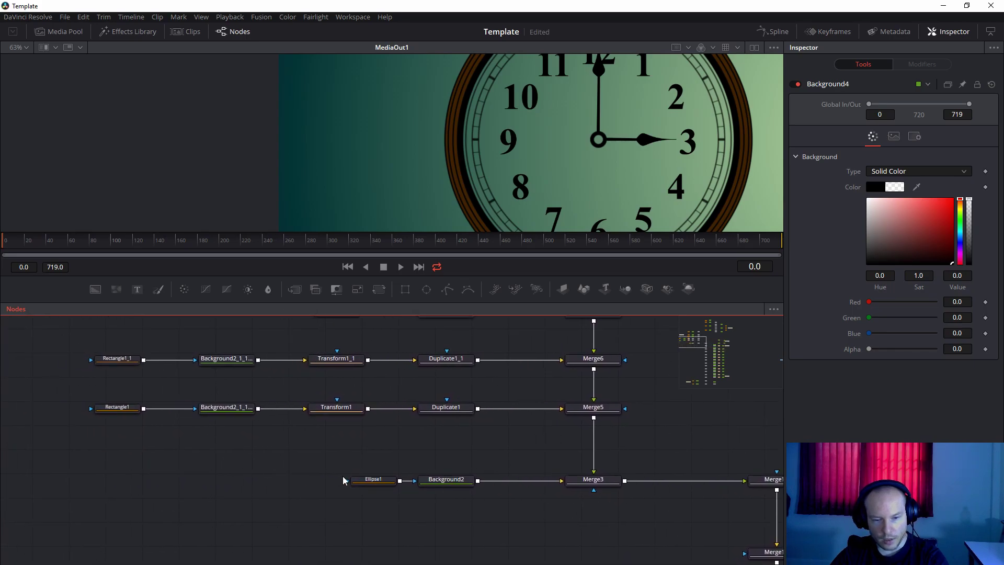
click(363, 484)
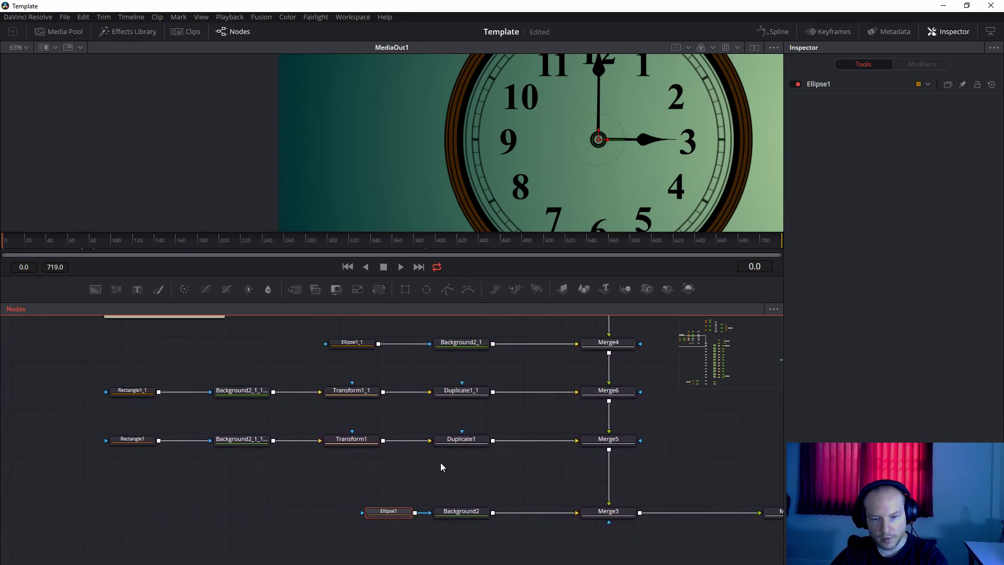
scroll(441, 463, down, 3)
drag(195, 357, 415, 463)
drag(225, 343, 475, 518)
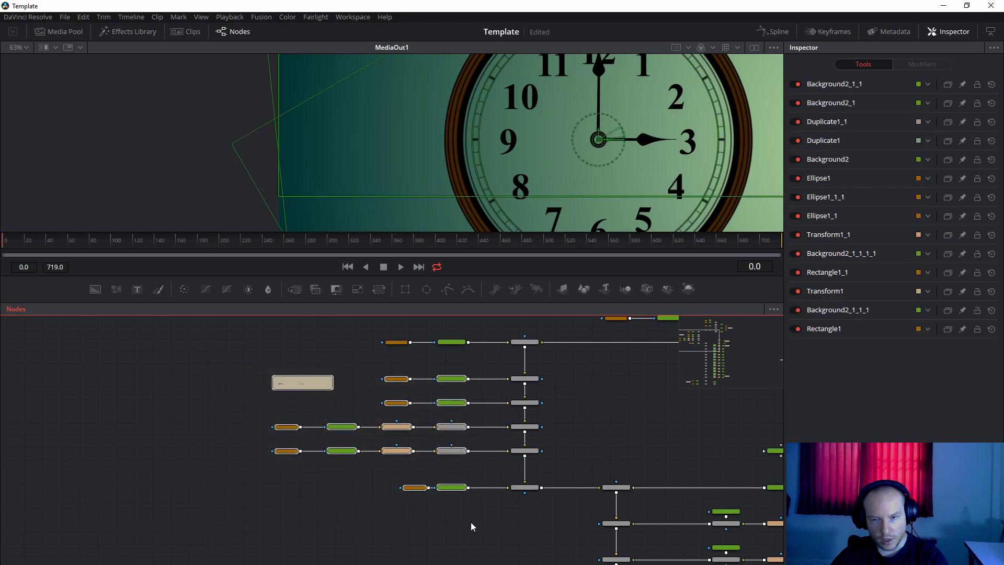
click(393, 343)
drag(195, 330, 507, 544)
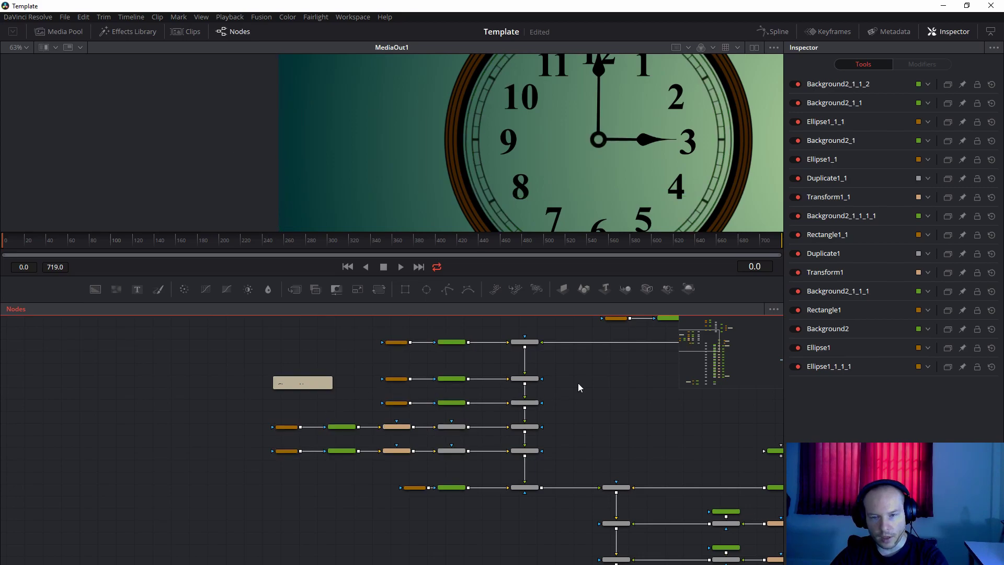
scroll(578, 383, up, 3)
scroll(529, 196, up, 3)
scroll(544, 121, up, 2)
ctrl+scroll(544, 117, up, 5)
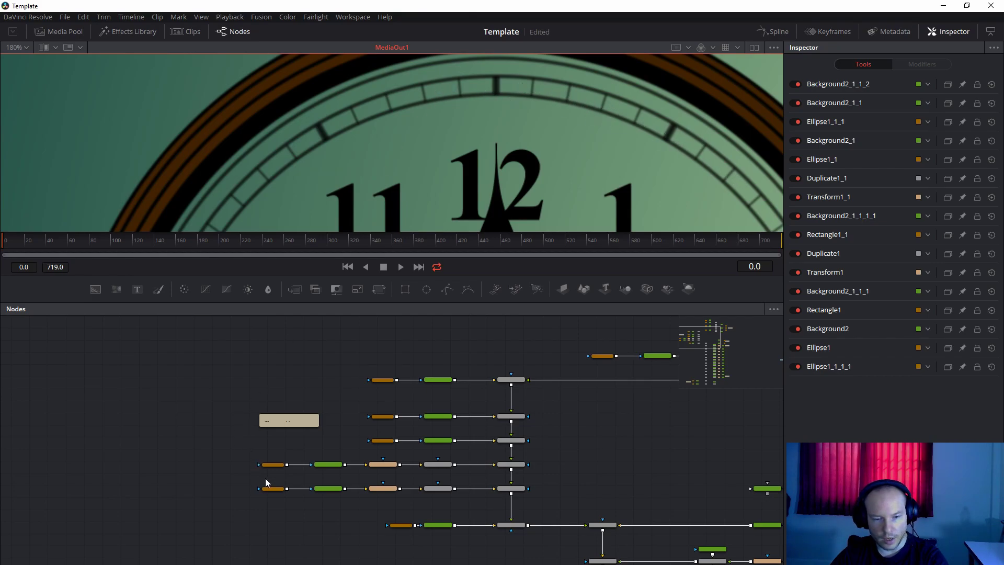
drag(261, 452, 271, 503)
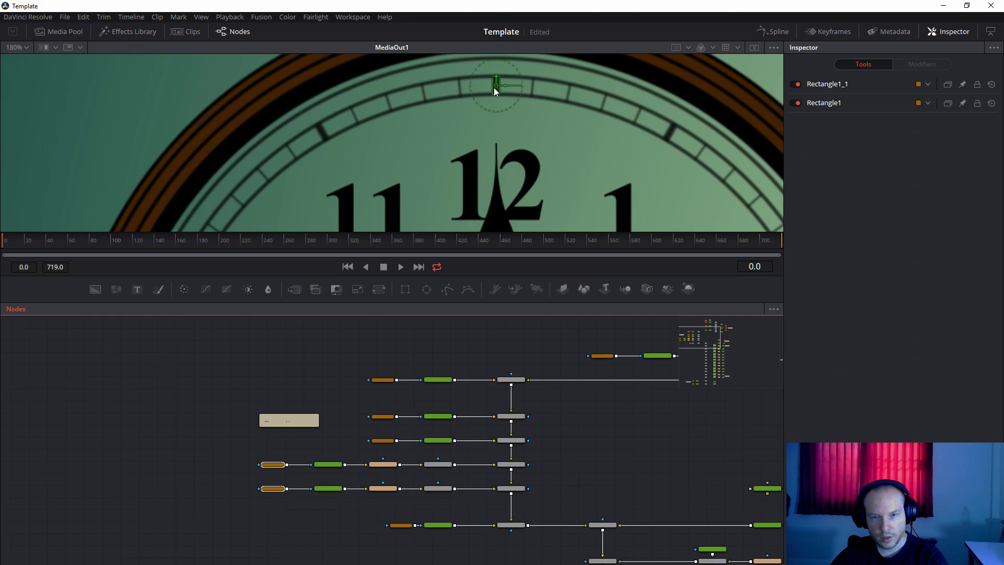
ctrl+scroll(389, 513, up, 4)
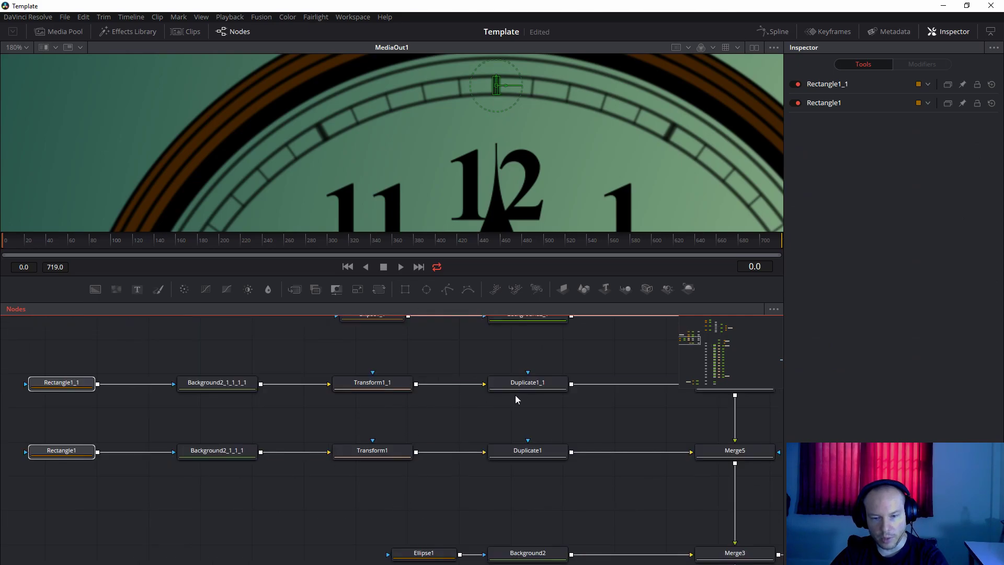
click(537, 383)
click(534, 454)
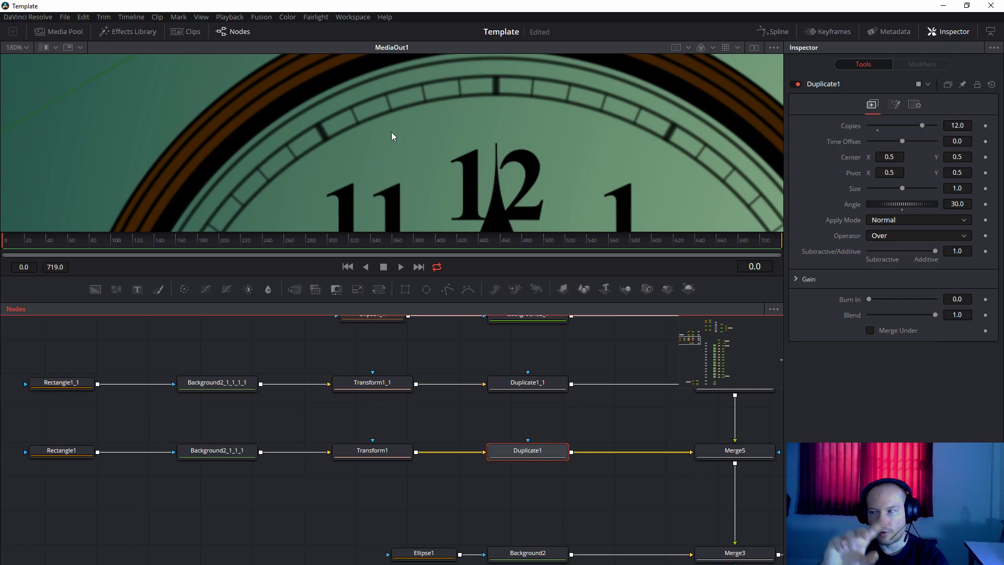
click(217, 382)
mouse_move(374, 364)
mouse_down()
mouse_move(305, 469)
mouse_move(385, 401)
mouse_move(521, 491)
mouse_move(573, 492)
mouse_move(346, 464)
mouse_move(352, 476)
mouse_up()
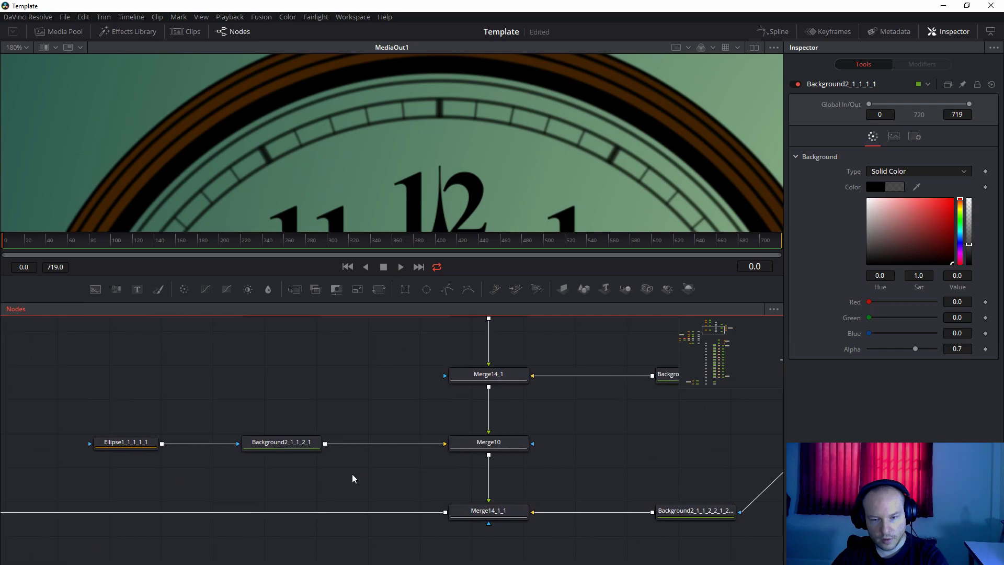
scroll(482, 430, down, 2)
- Pan to the ring color nodes and load Background2_1_1_2_2_1_2's dark-brown color
drag(482, 430, 507, 483)
drag(206, 332, 660, 563)
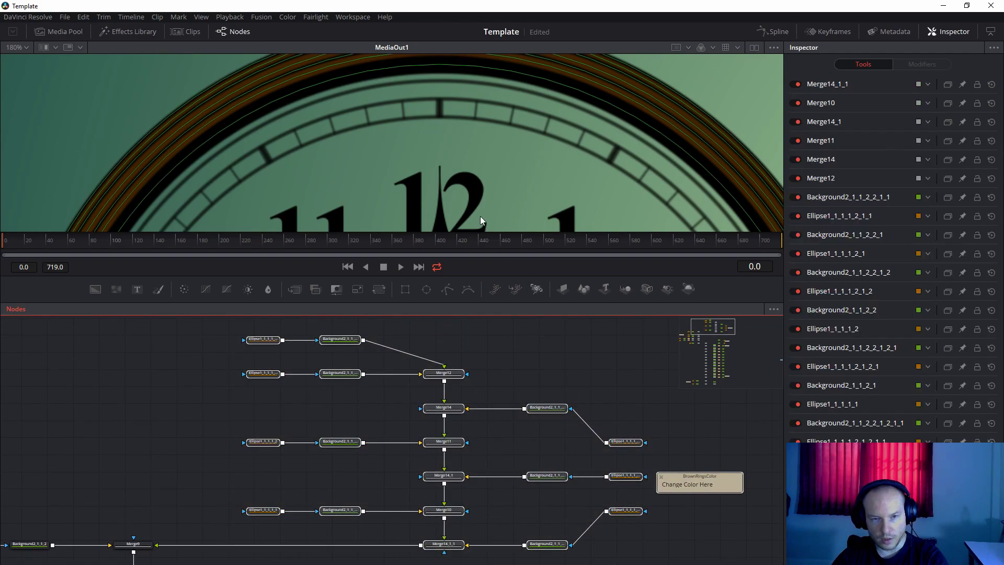
mouse_move(229, 100)
mouse_down()
mouse_move(178, 102)
mouse_move(150, 178)
mouse_up()
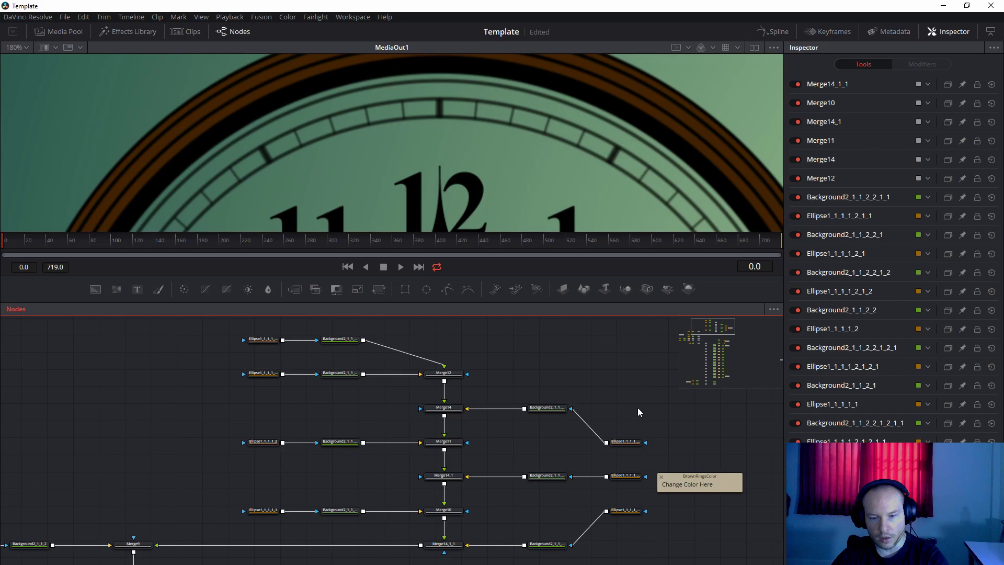
mouse_move(637, 411)
mouse_down()
mouse_move(514, 330)
mouse_move(512, 487)
mouse_up()
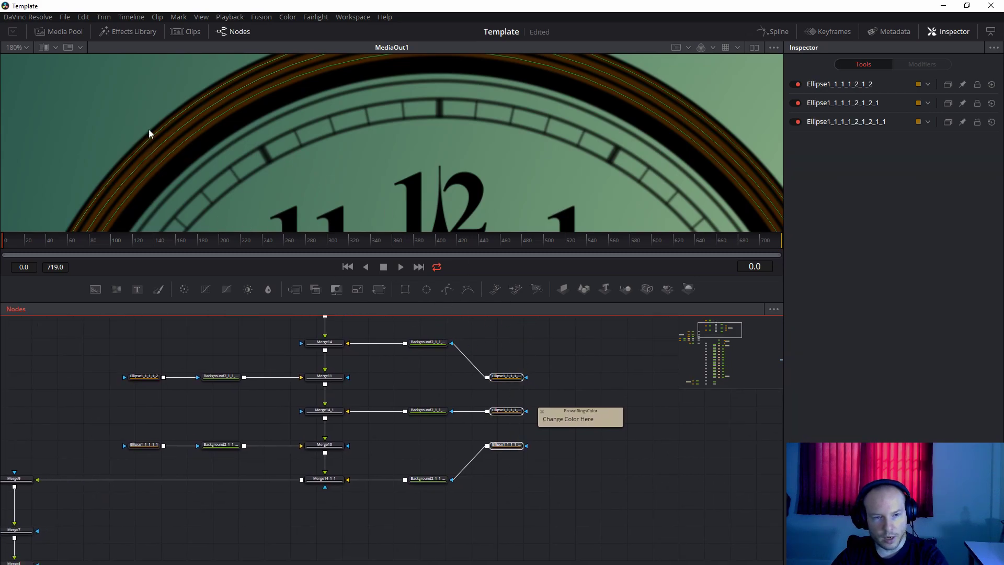
click(428, 343)
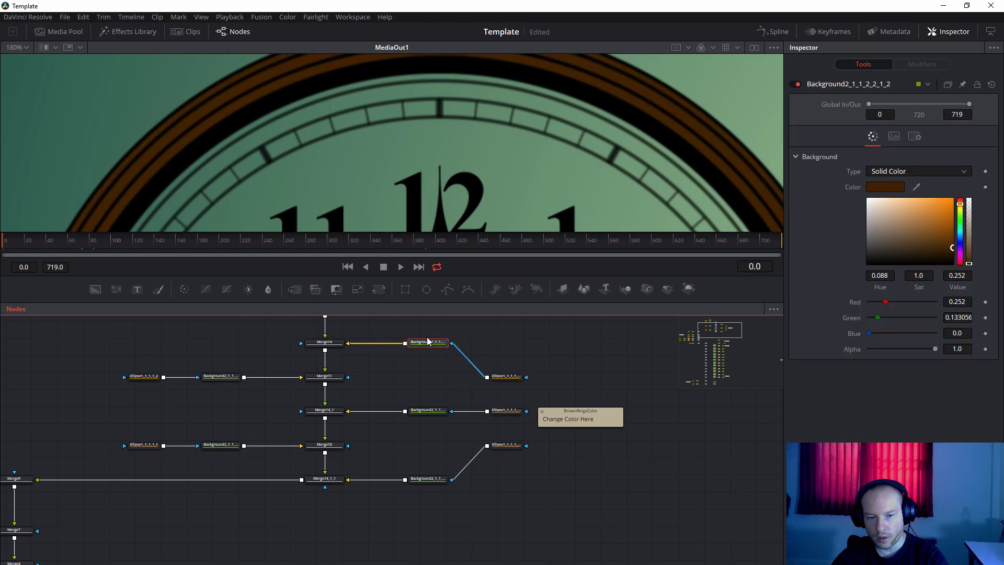
- Give the three ring Background nodes bright orange, bright green and vivid magenta colors
mouse_move(906, 235)
mouse_down()
mouse_move(908, 214)
mouse_move(934, 211)
mouse_up()
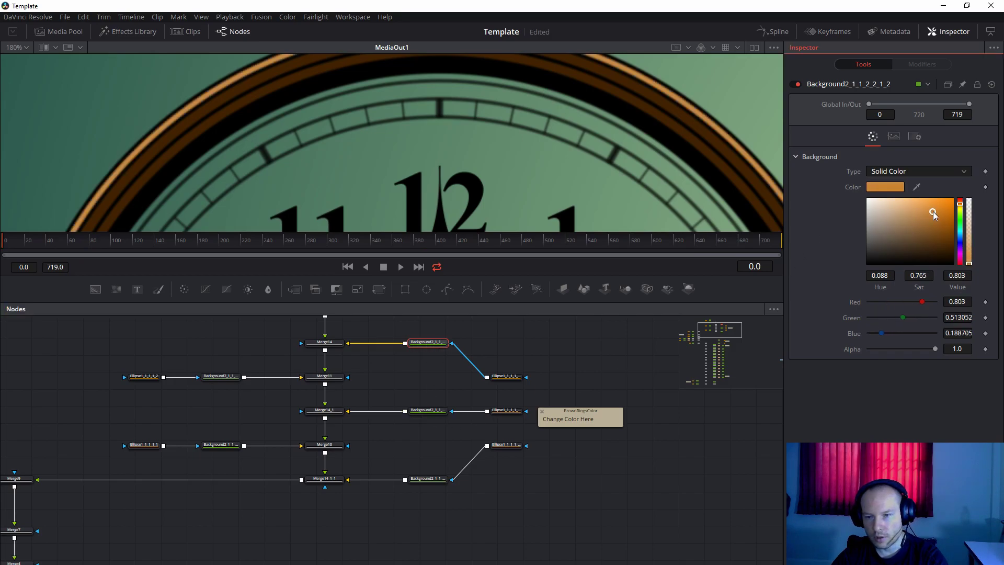
click(437, 412)
click(960, 224)
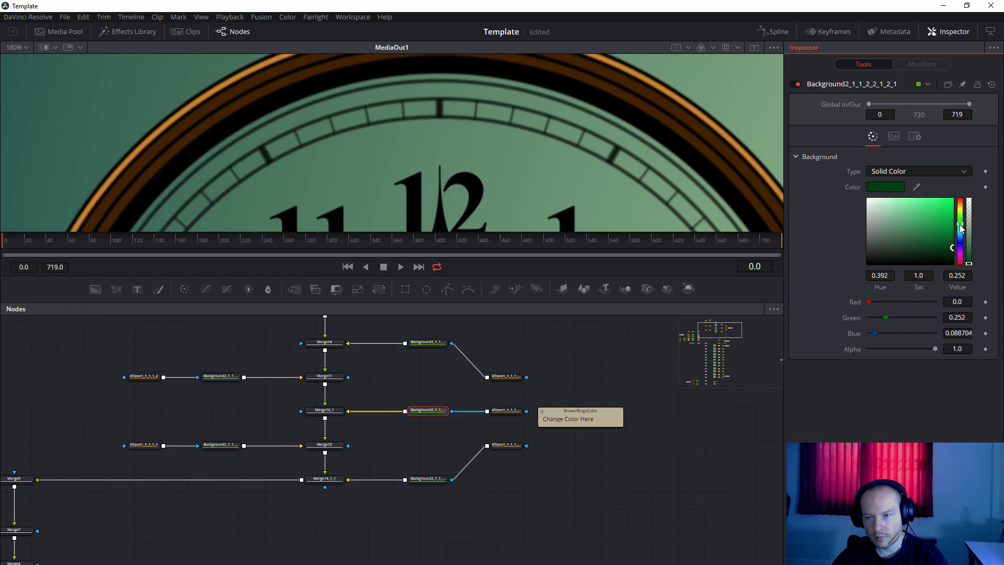
mouse_move(929, 208)
mouse_down()
mouse_move(942, 205)
mouse_move(928, 230)
mouse_up()
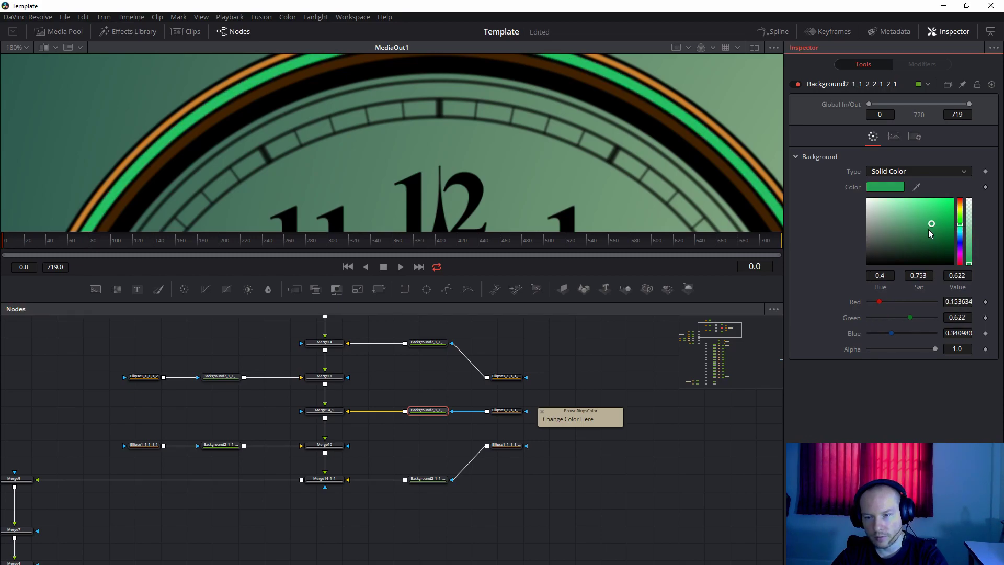
click(422, 480)
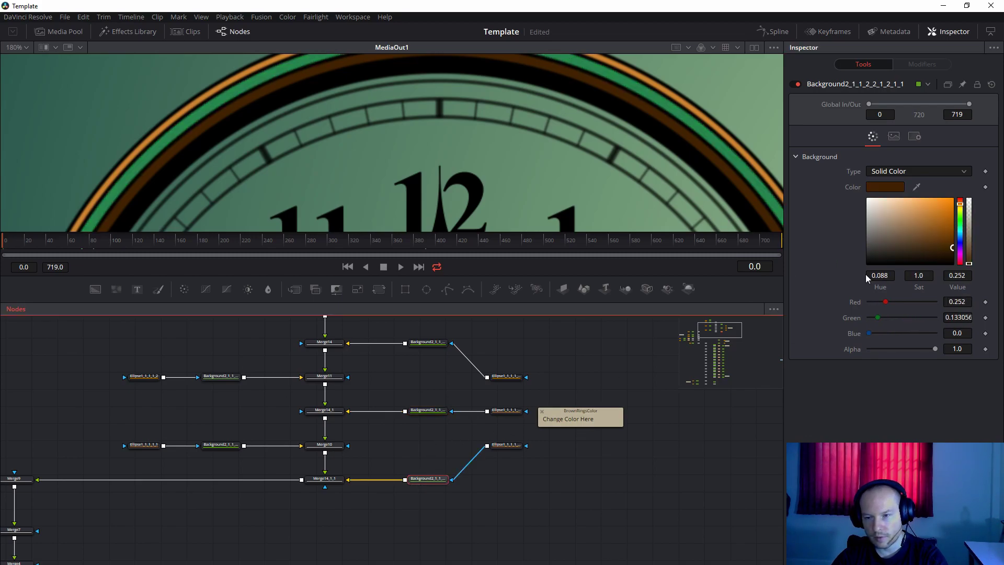
click(960, 254)
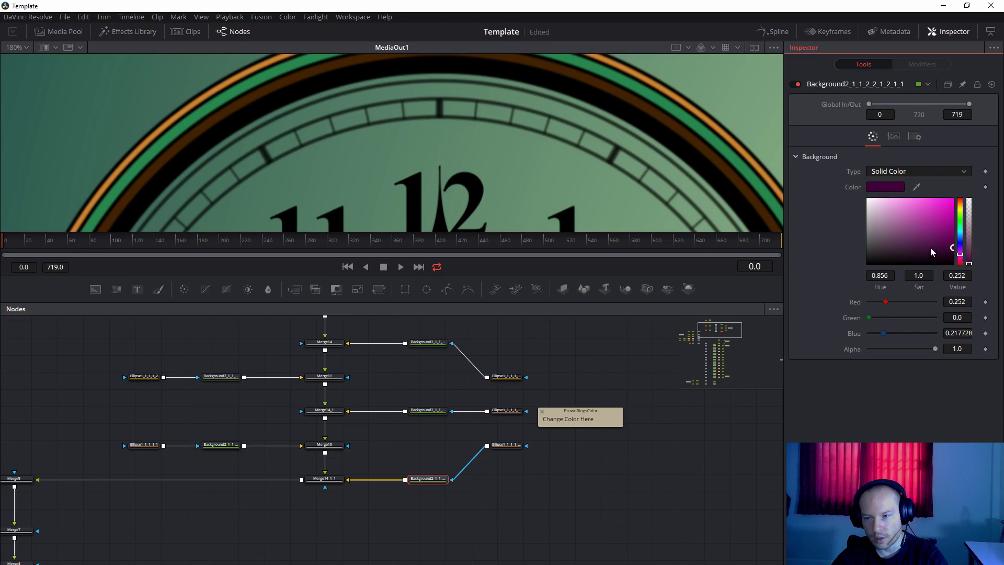
drag(934, 253, 933, 221)
scroll(417, 175, down, 3)
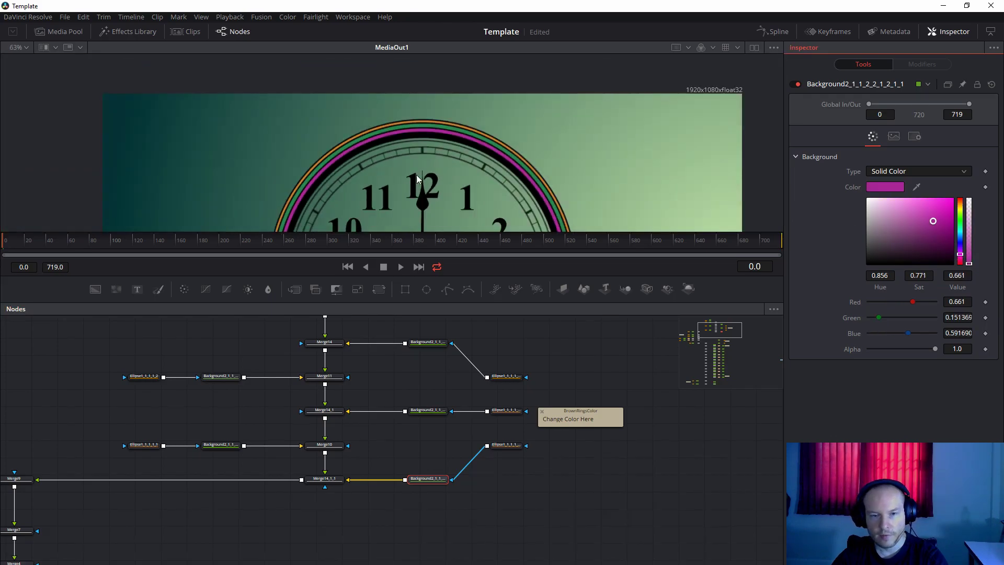
scroll(636, 384, down, 3)
scroll(669, 374, down, 2)
mouse_move(669, 374)
mouse_down()
mouse_move(471, 466)
mouse_move(547, 501)
mouse_up()
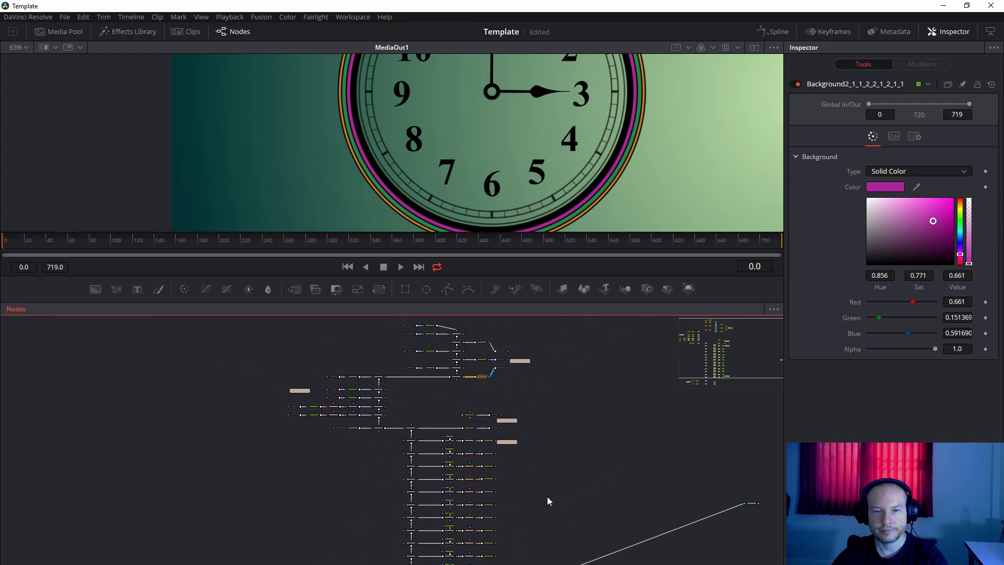